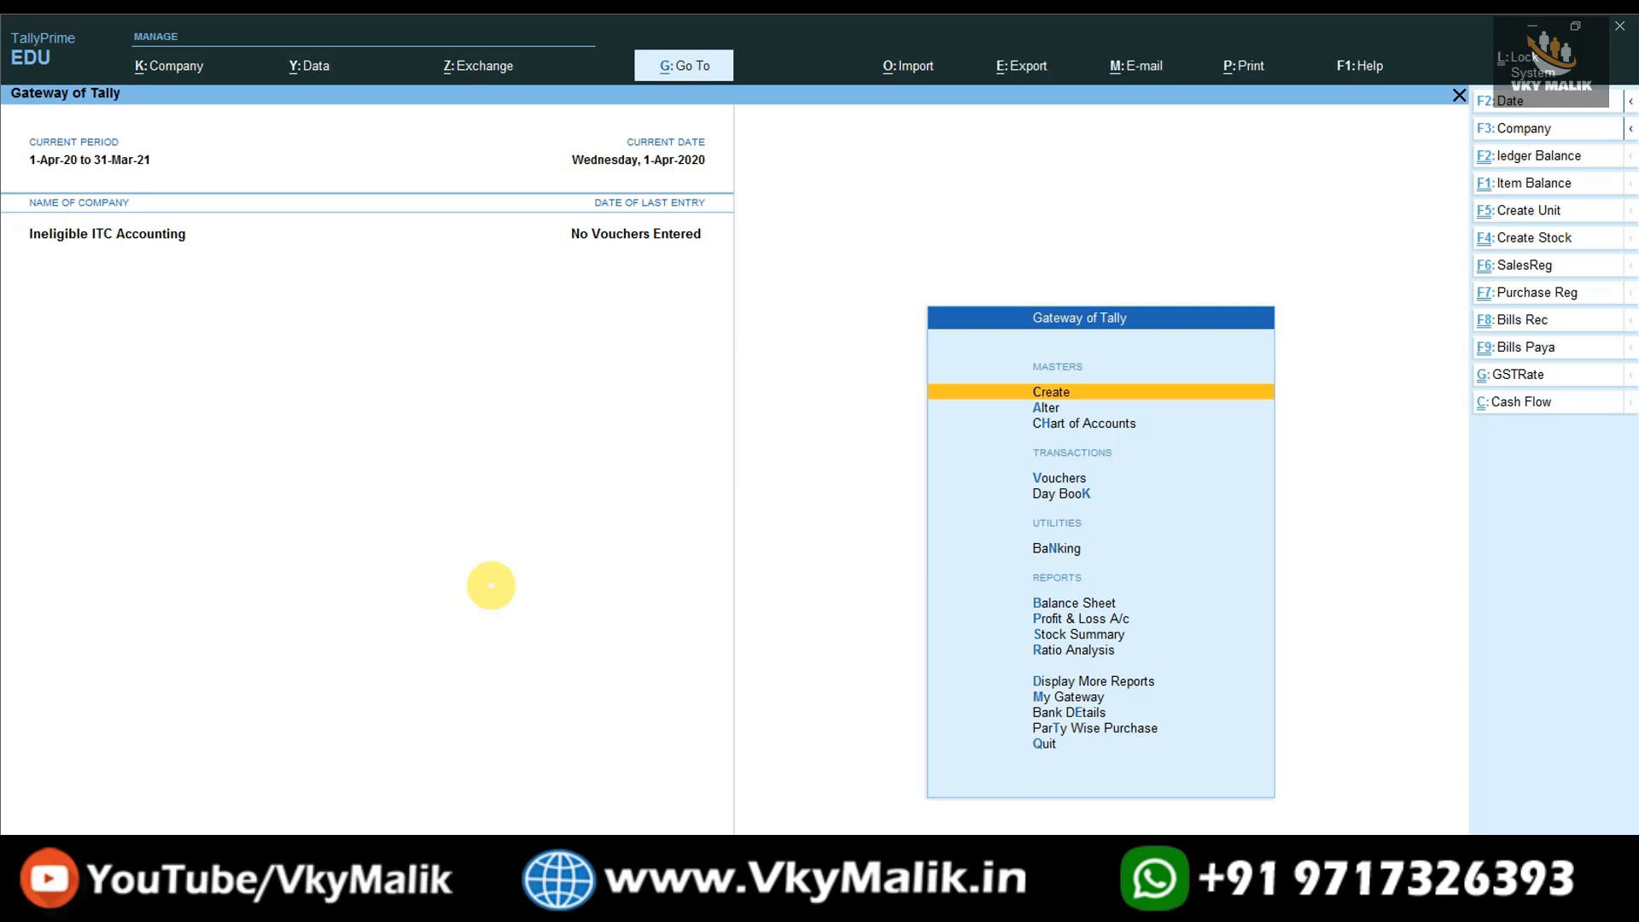
Step: Open a new purchase voucher and set its mode to Accounting Invoice
key(Down)
key(Down)
key(Down)
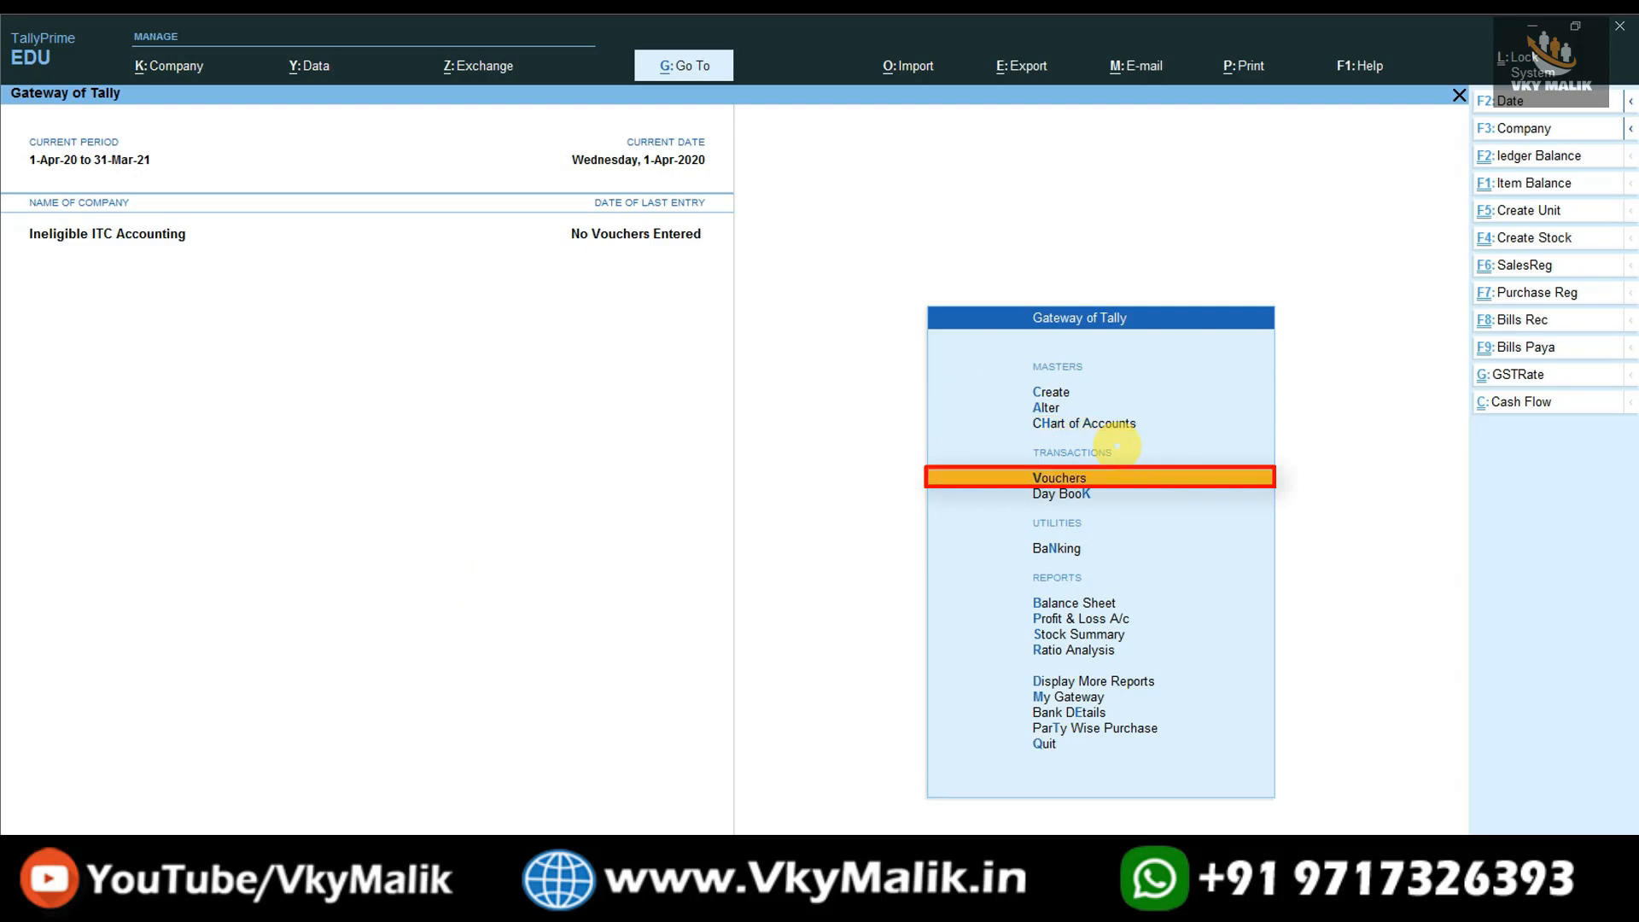
key(Return)
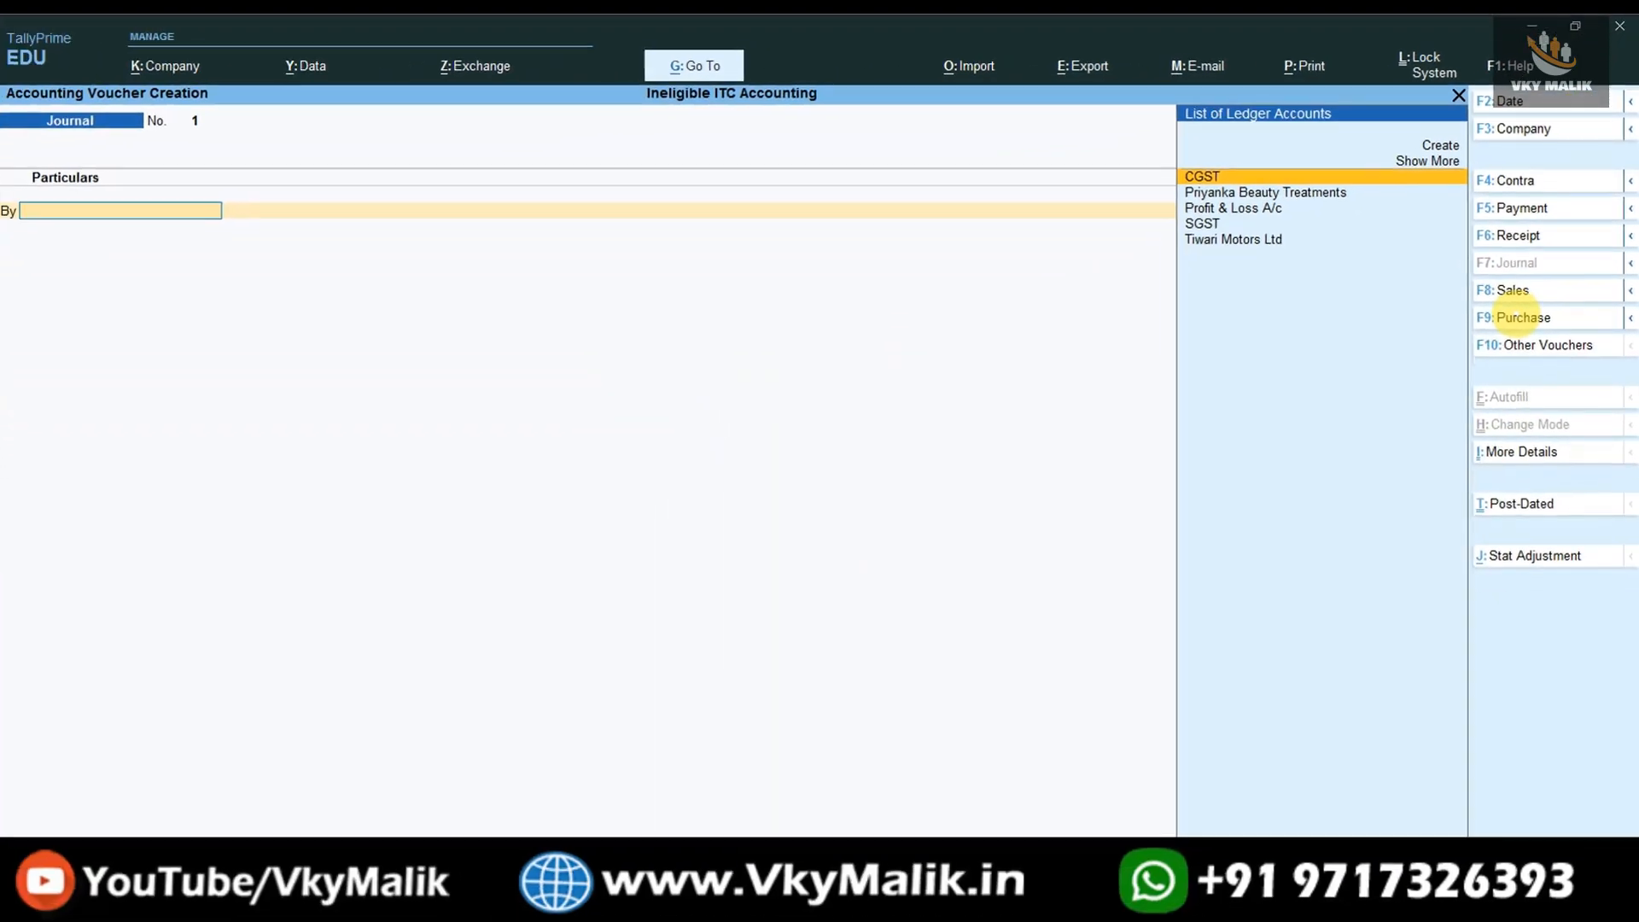
click(1365, 693)
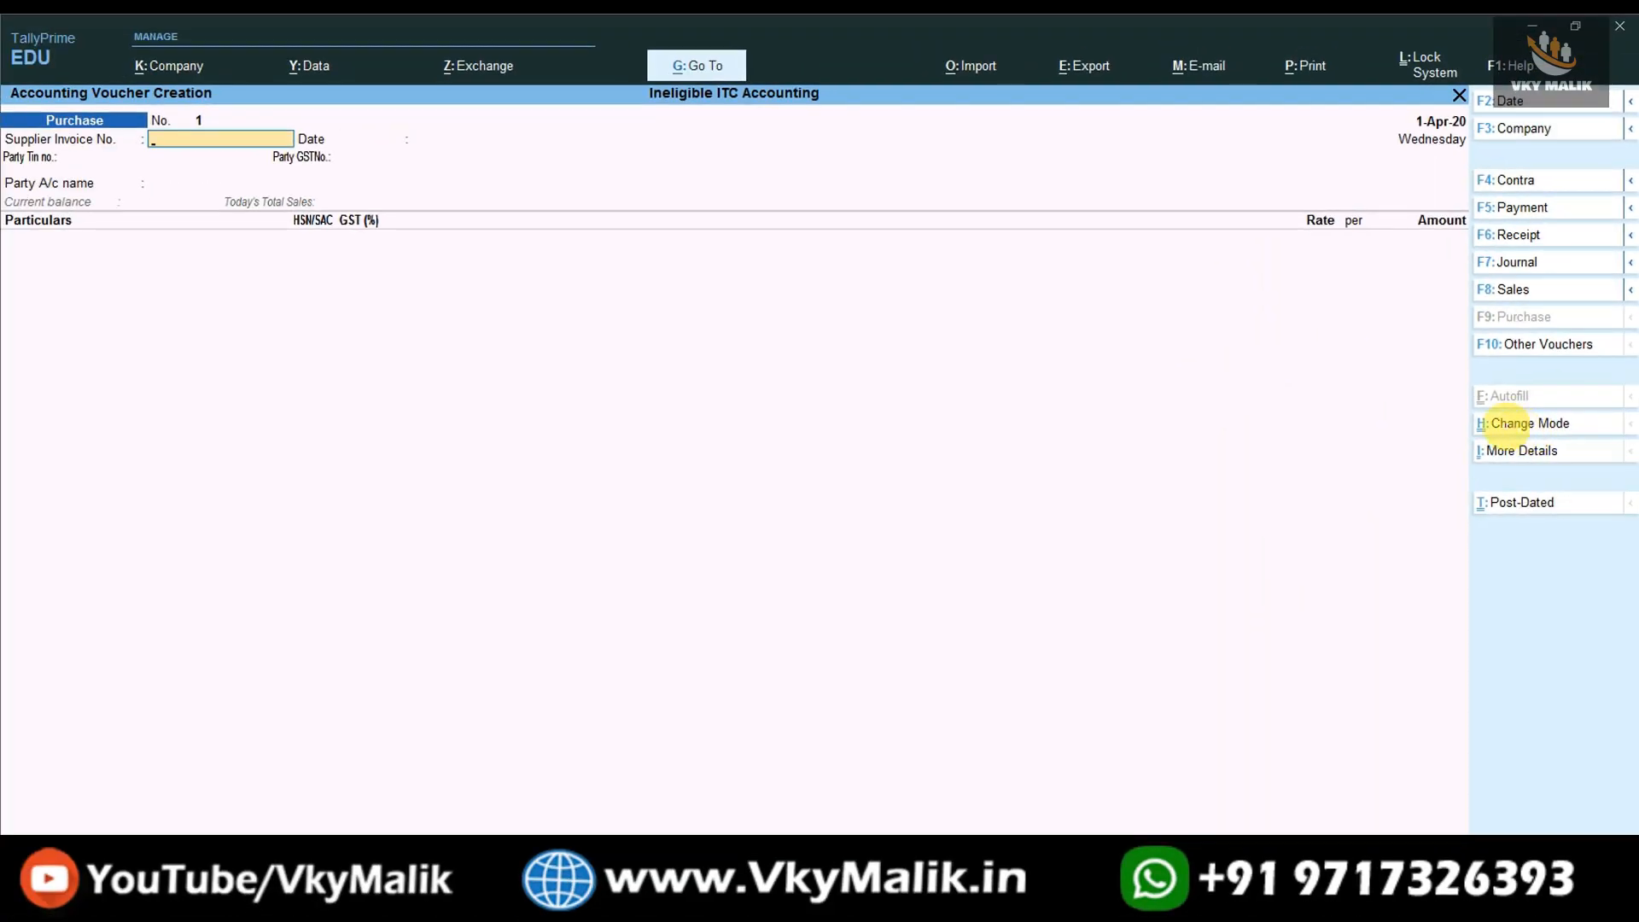
click(1507, 424)
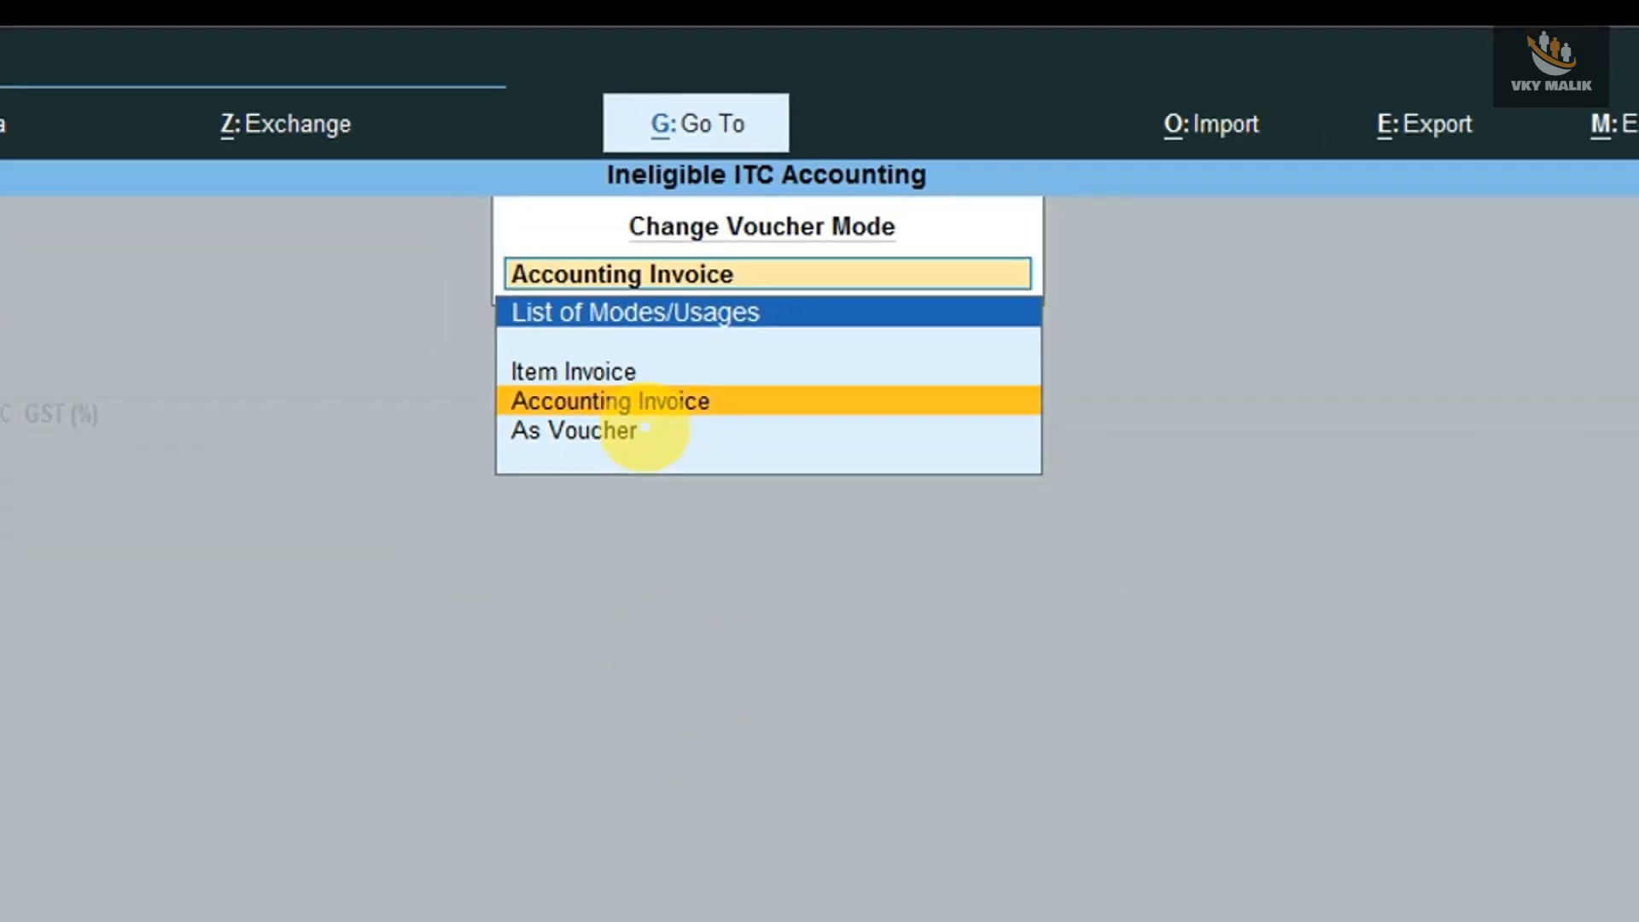
key(Return)
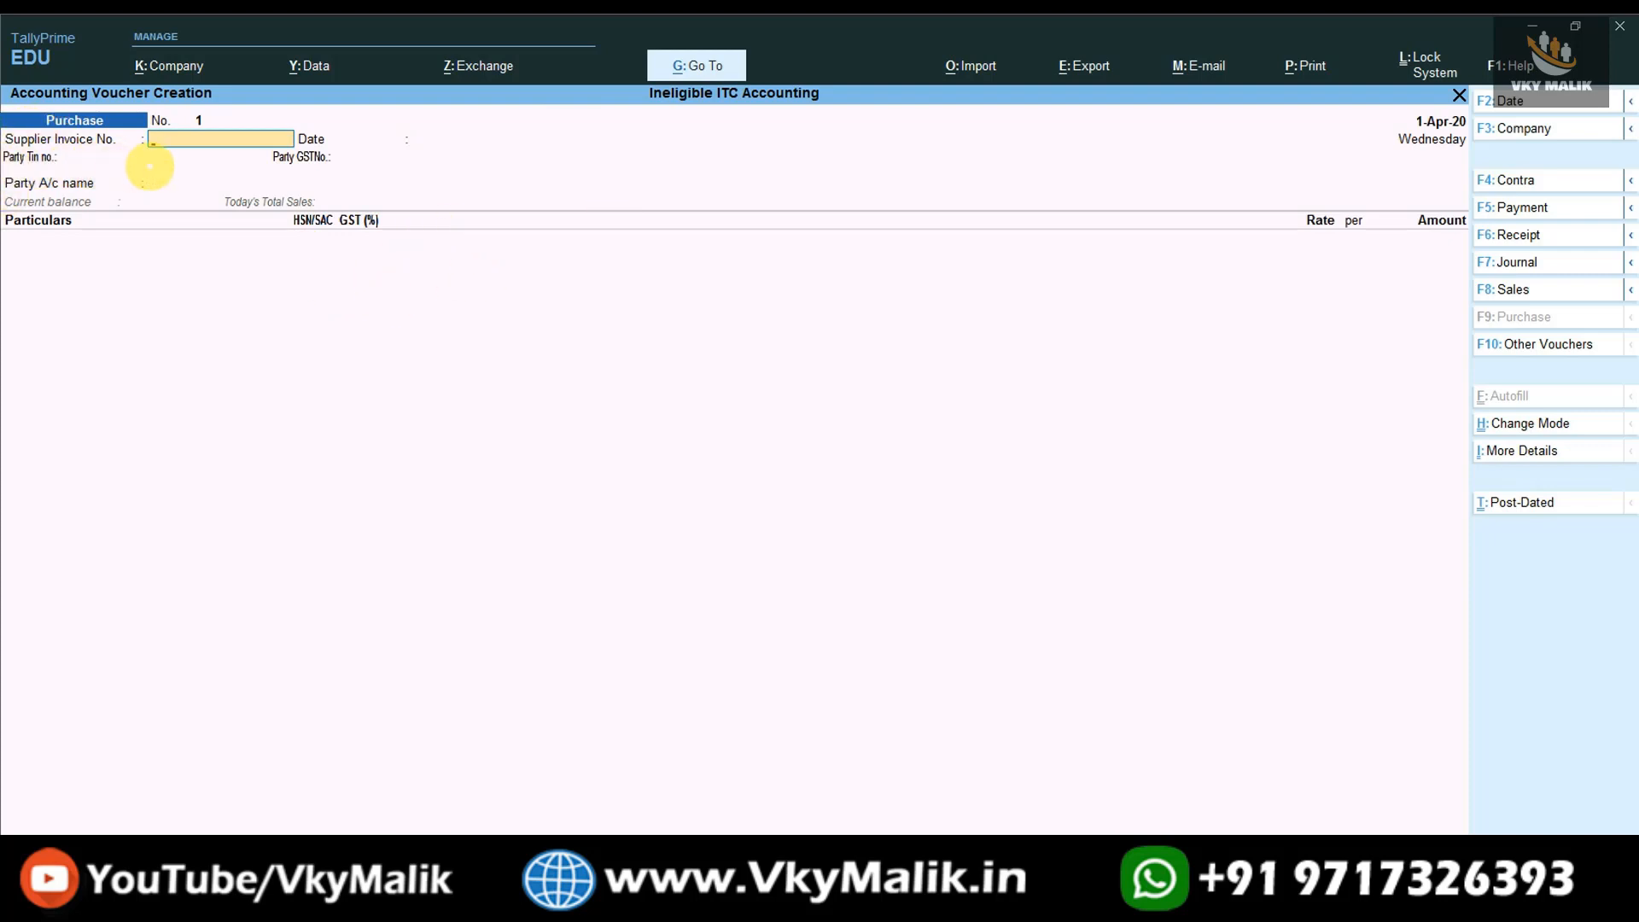
Step: Enter supplier invoice number 100, select Tiwari Motors Ltd as the party account, and accept its receipt and party details
text(00)
key(Return)
key(Return)
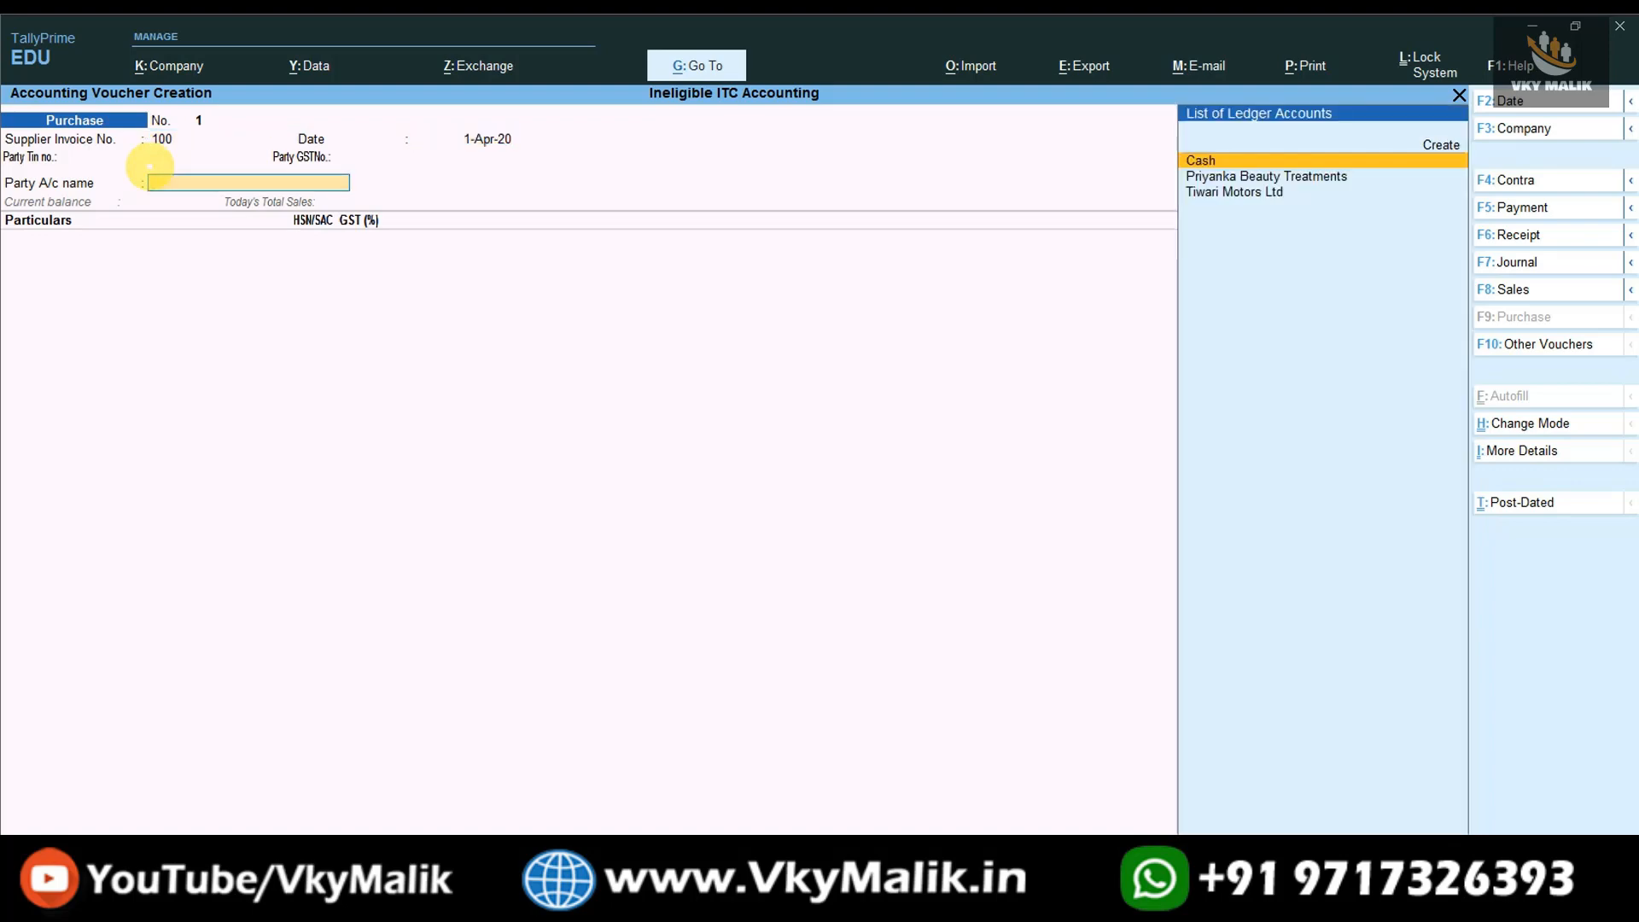
key(Down)
key(Down)
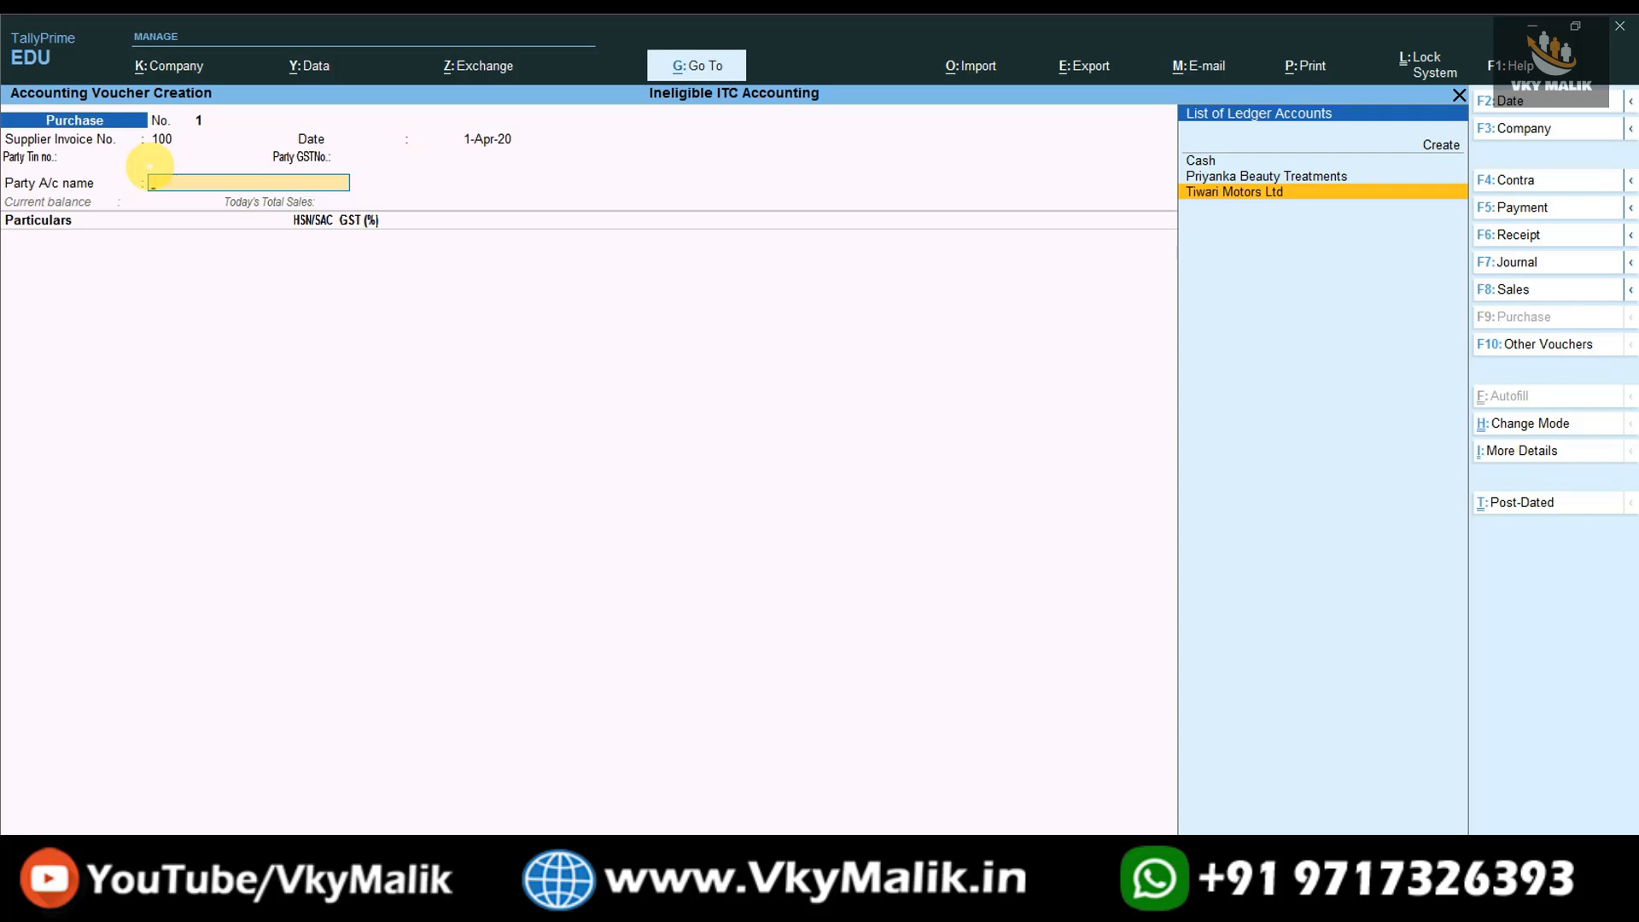
key(Return)
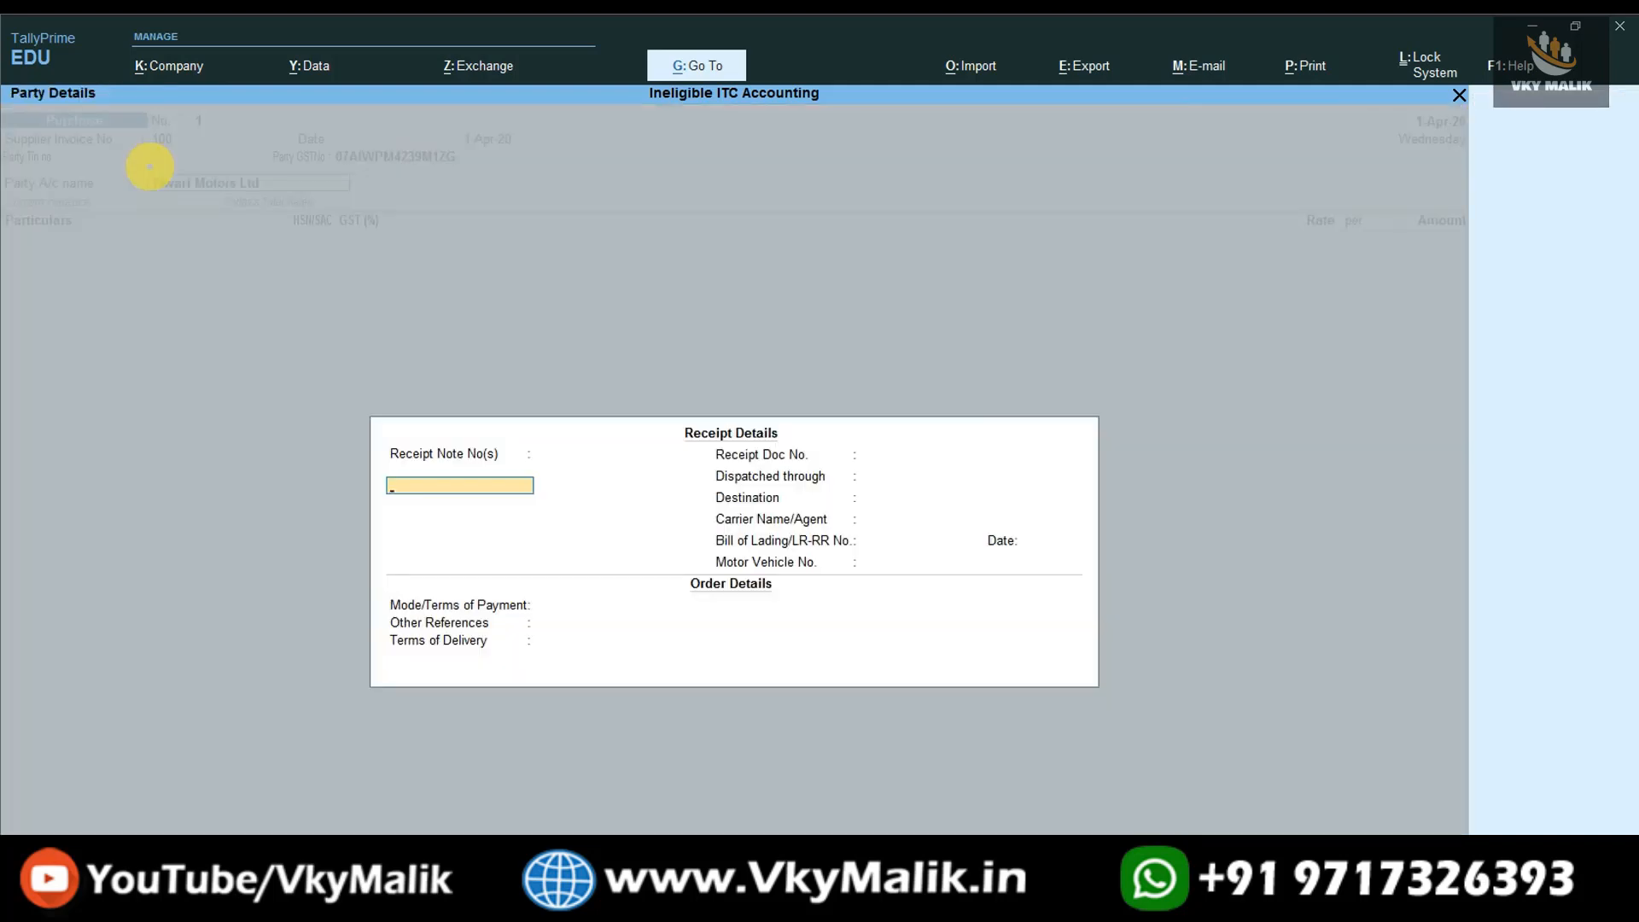
key(ctrl+a)
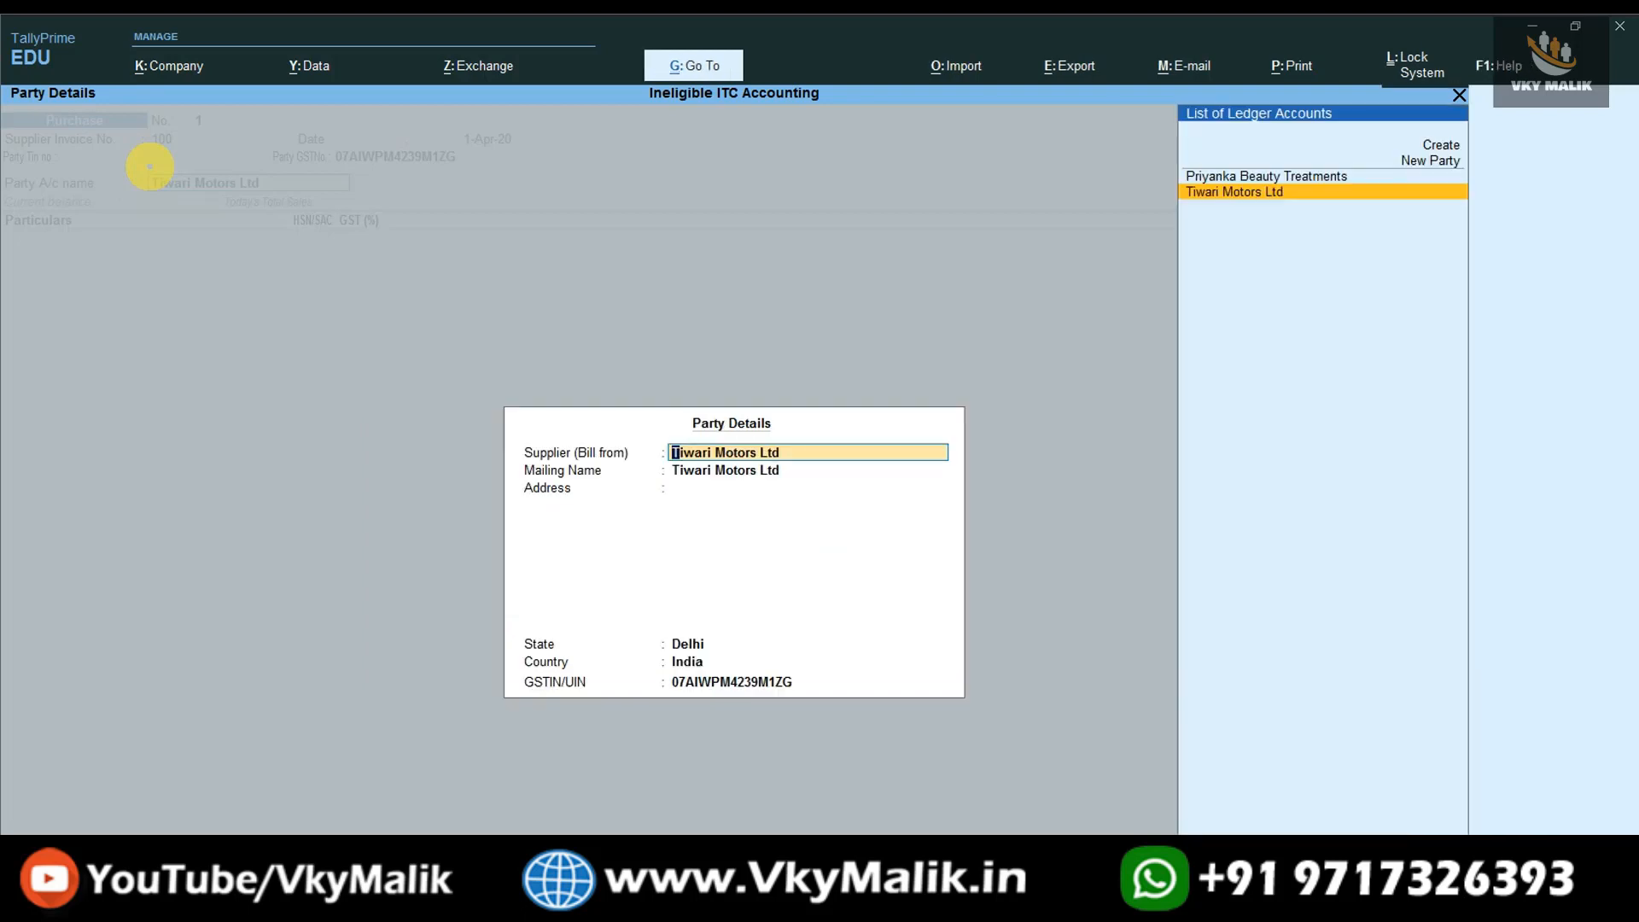
key(ctrl)
key(ctrl+a)
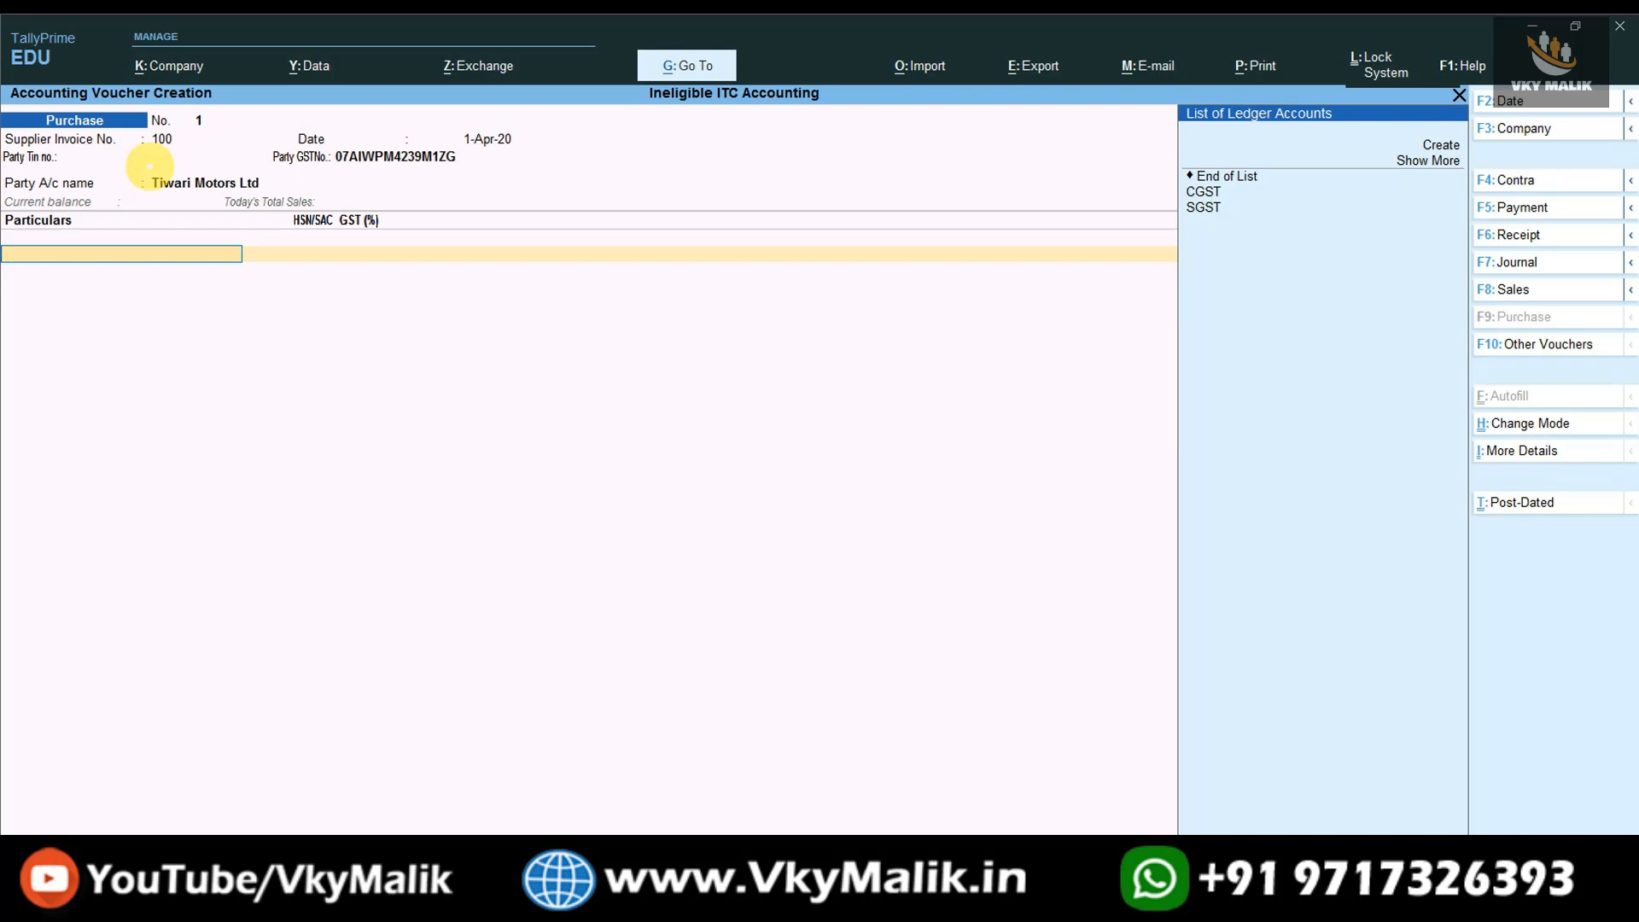
Step: Start a new ledger from the particulars line, named MOTOR VIHICALE and grouped under Fixed Assets
key(alt+c)
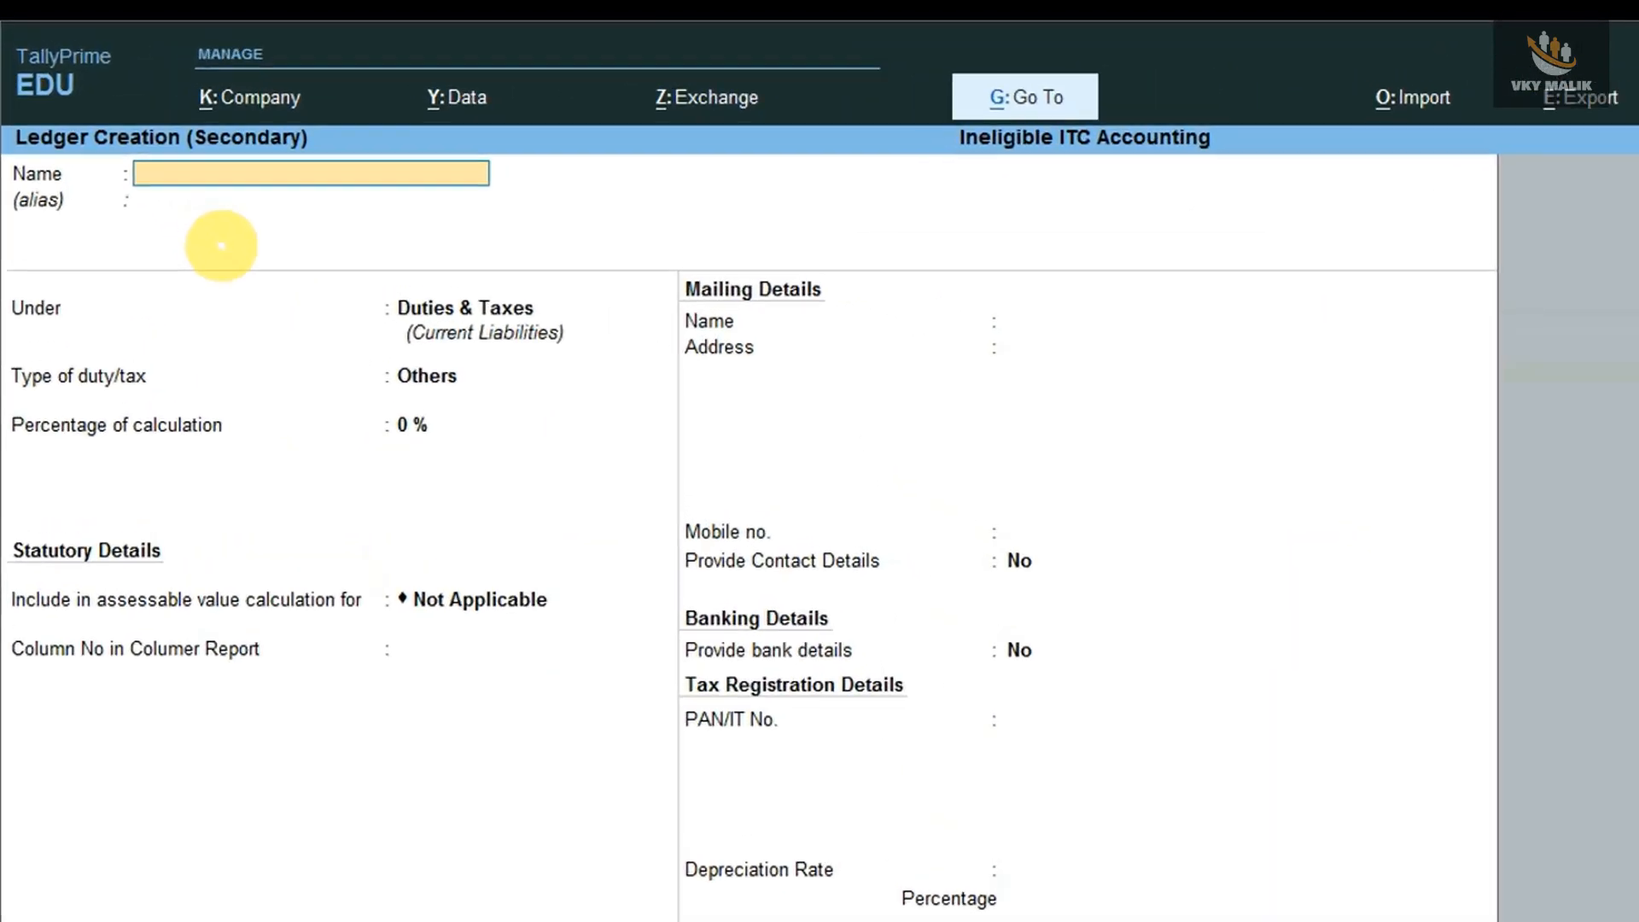
text(M)
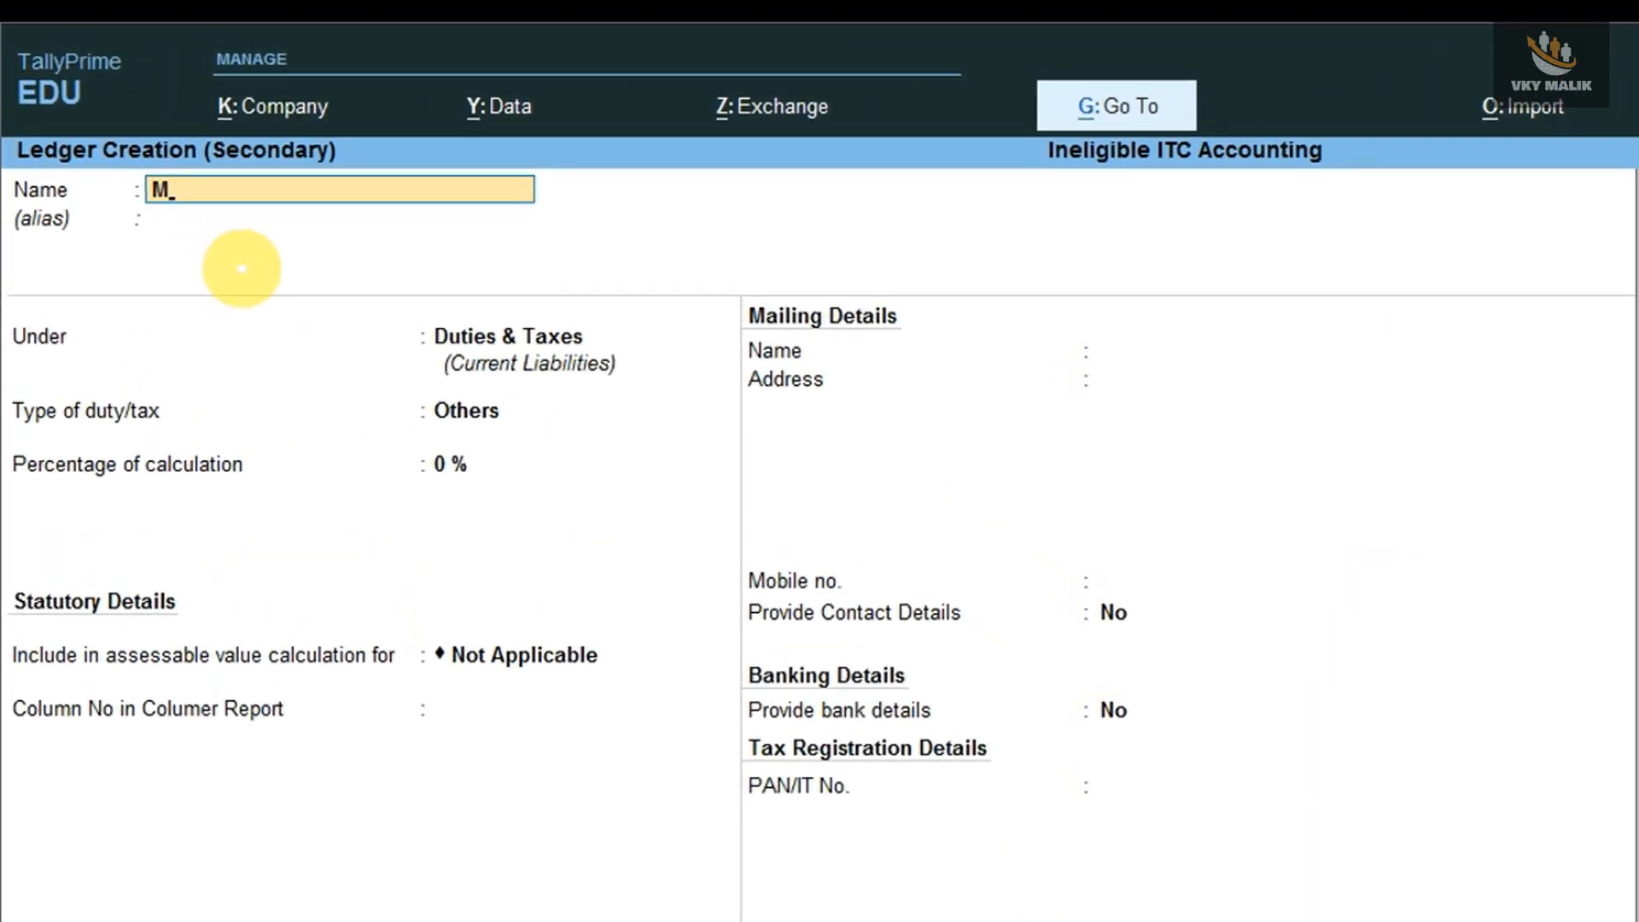
text(OTOR VIHICALE)
key(Return)
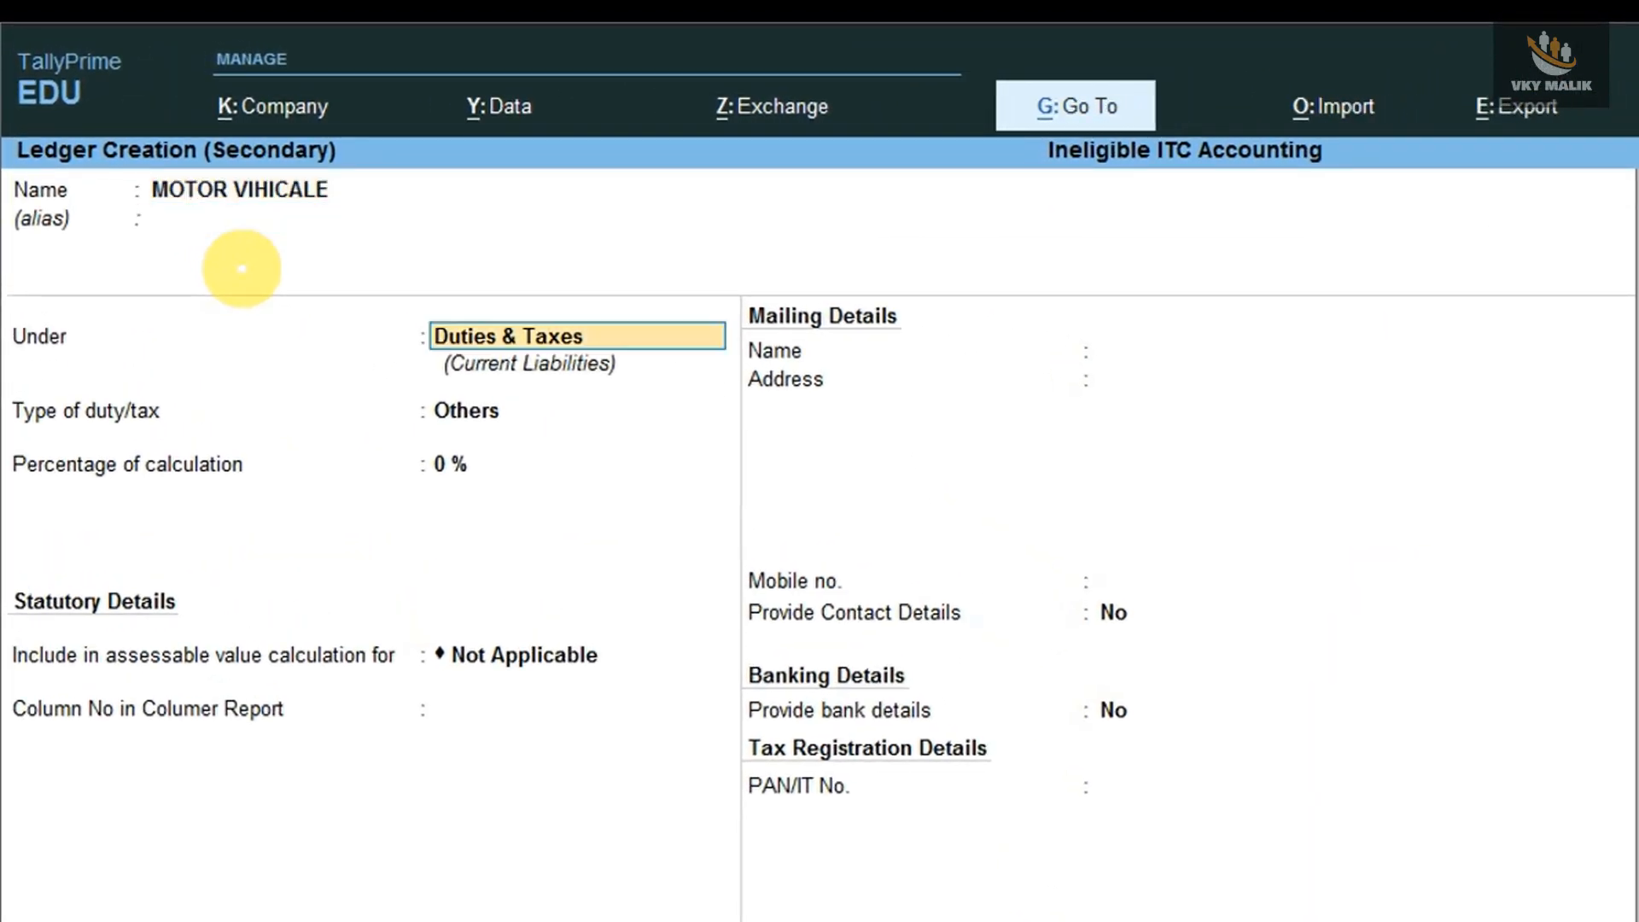
text(FI)
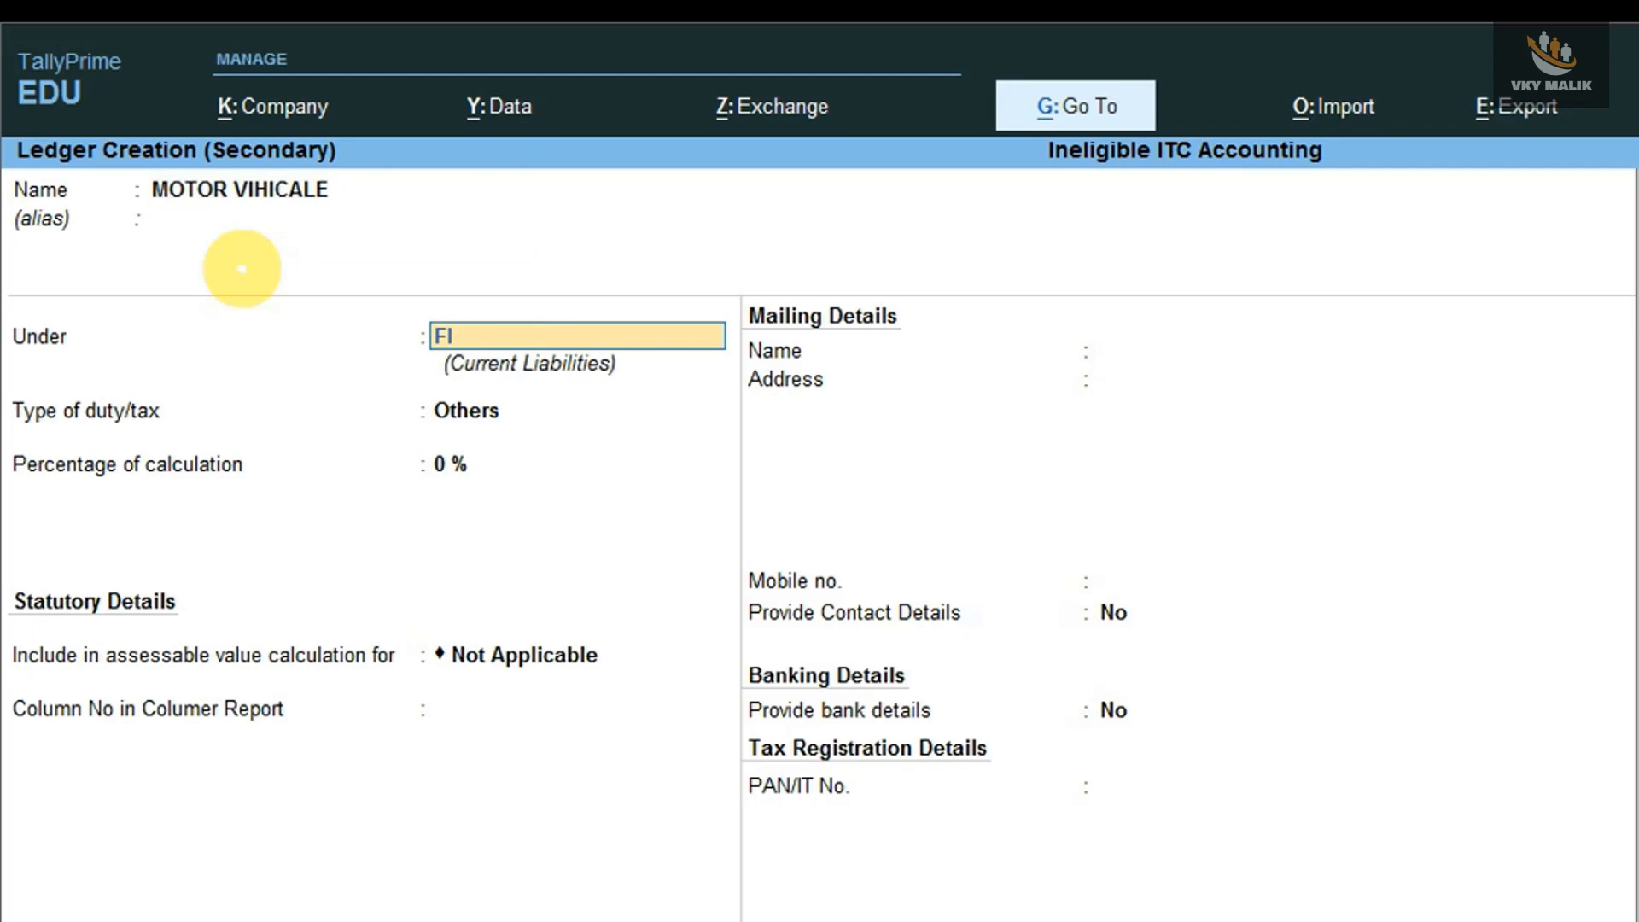
key(Return)
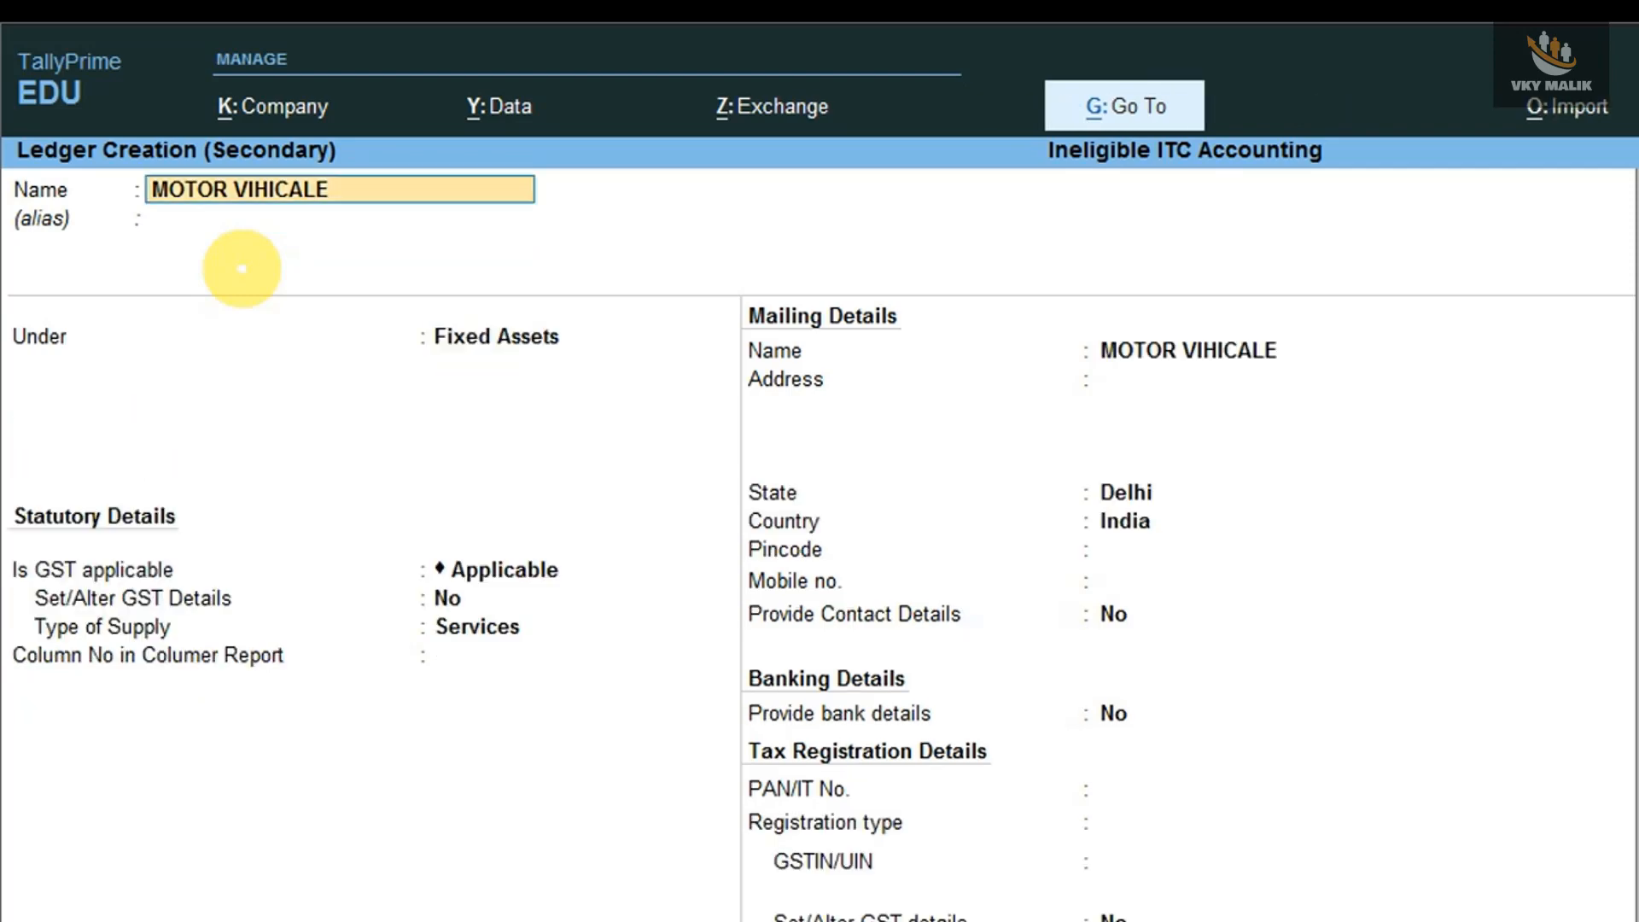
Step: Keep GST applicable, enable the ledger's GST details, and enter description MOTOR VIHICALE with HSN/SAC 5646546
key(Return)
key(Return)
key(Return)
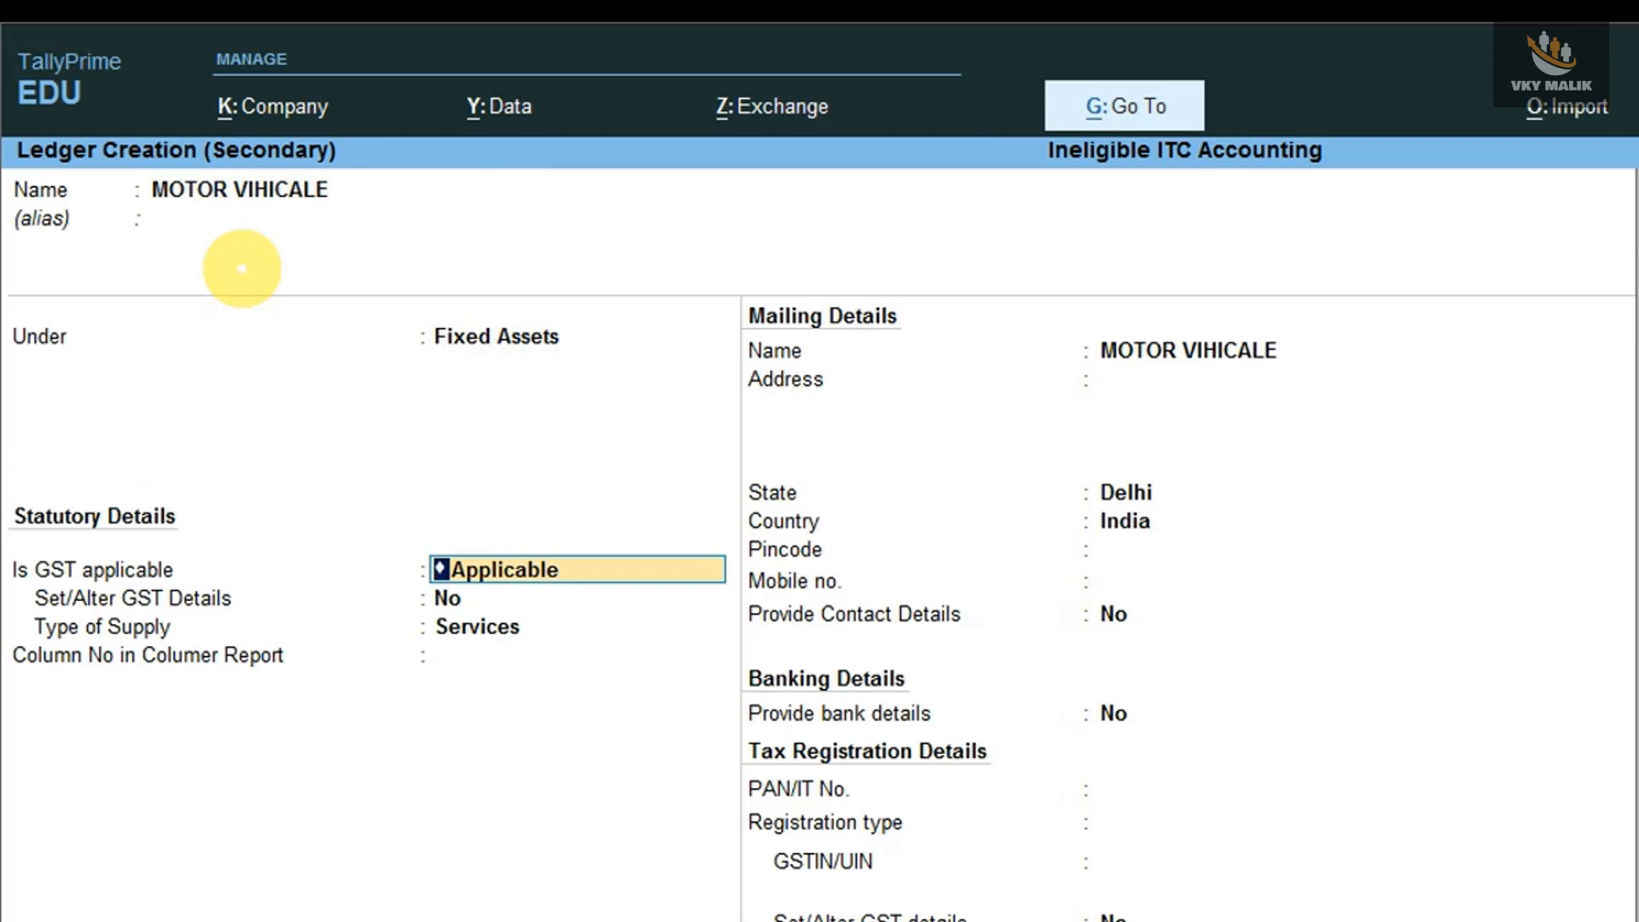
key(Return)
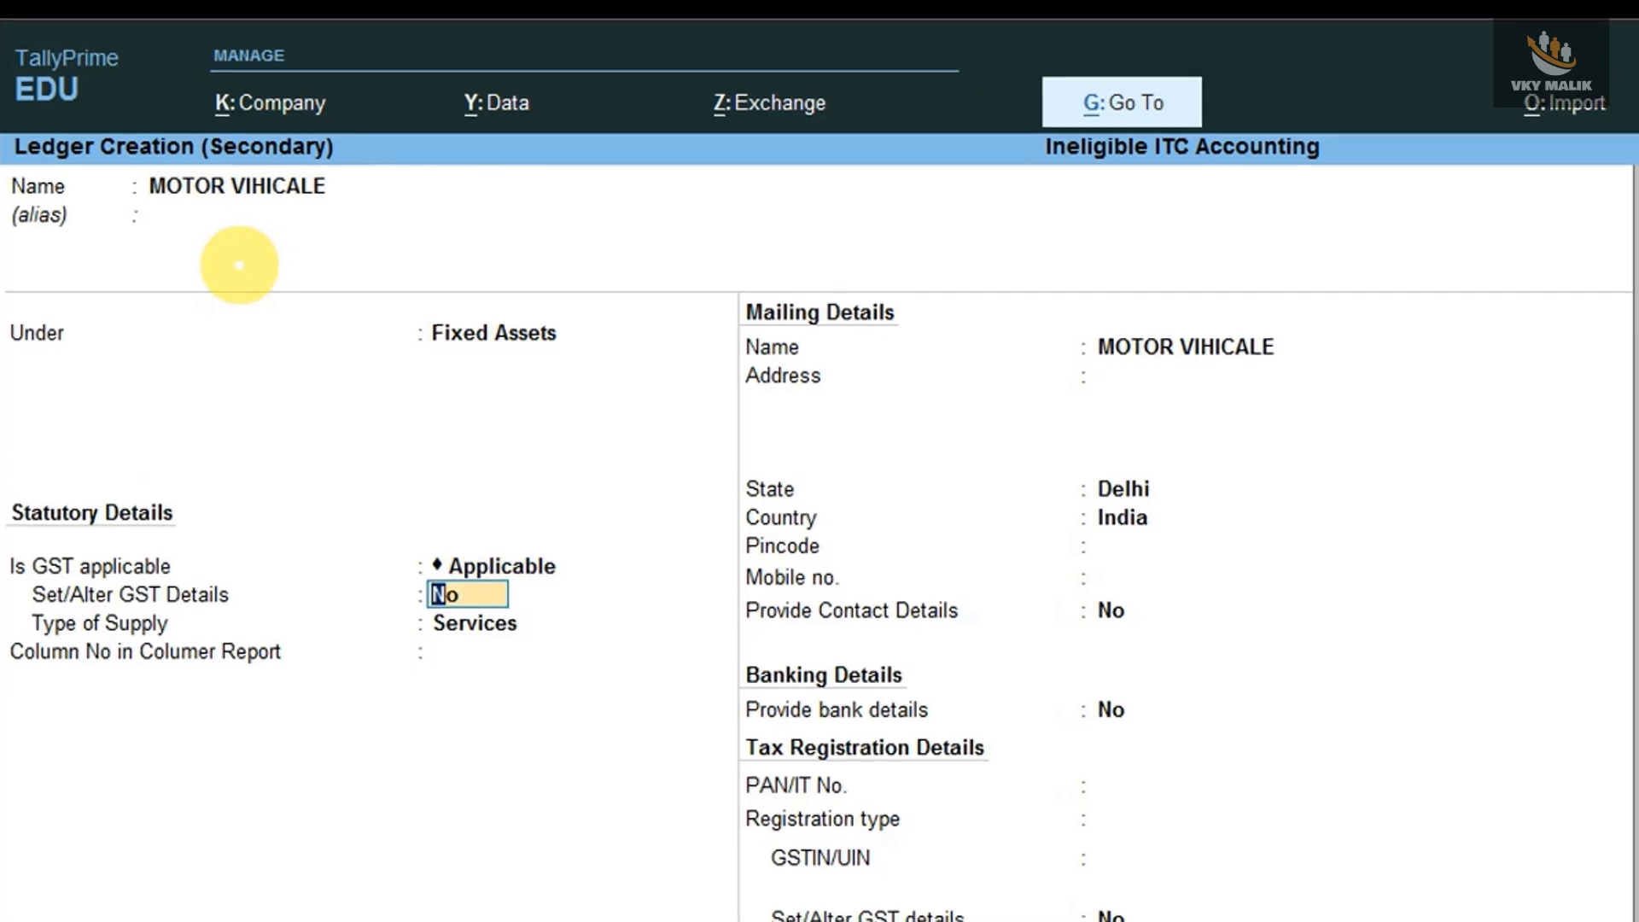
key(y)
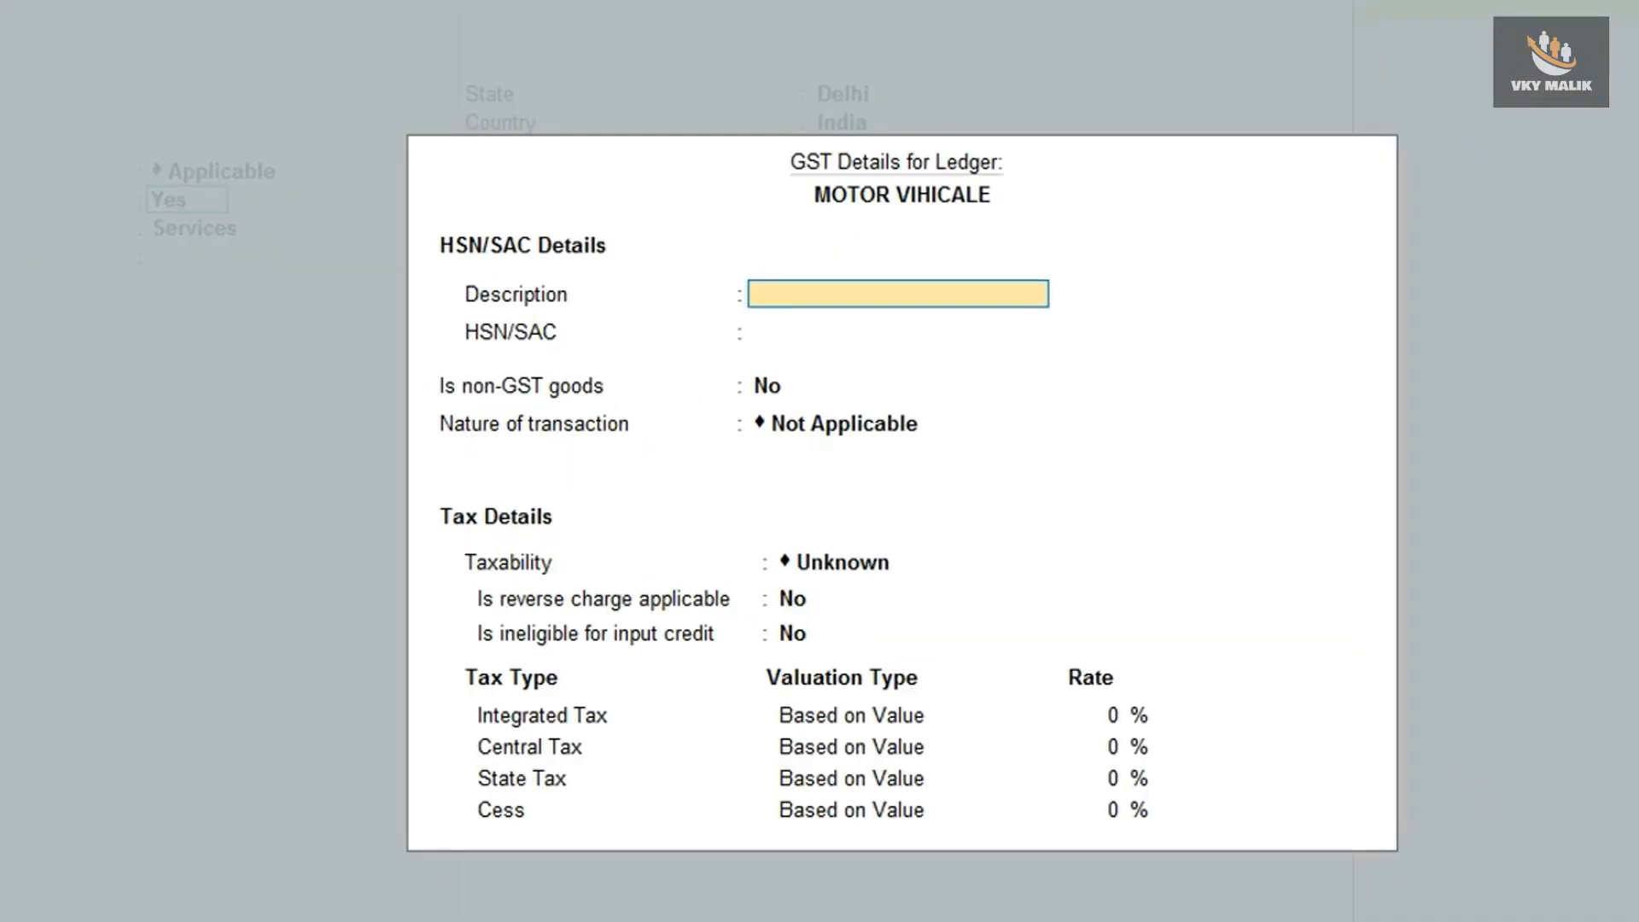
text(MOTOR VIHICALE)
key(Return)
text(5646546)
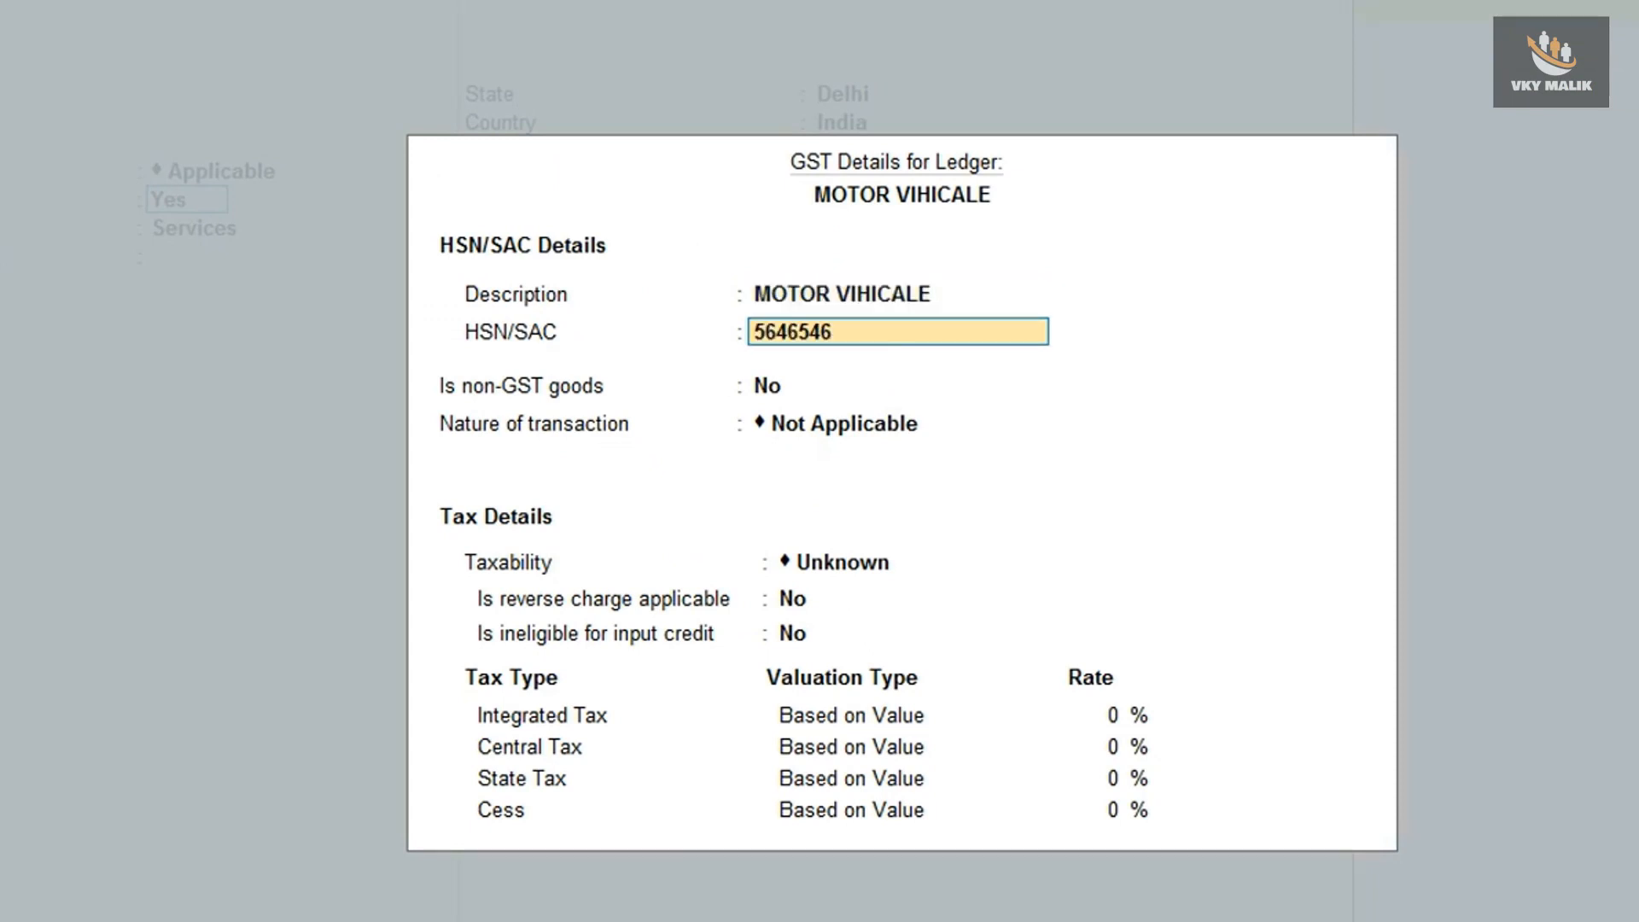
key(Return)
key(Return)
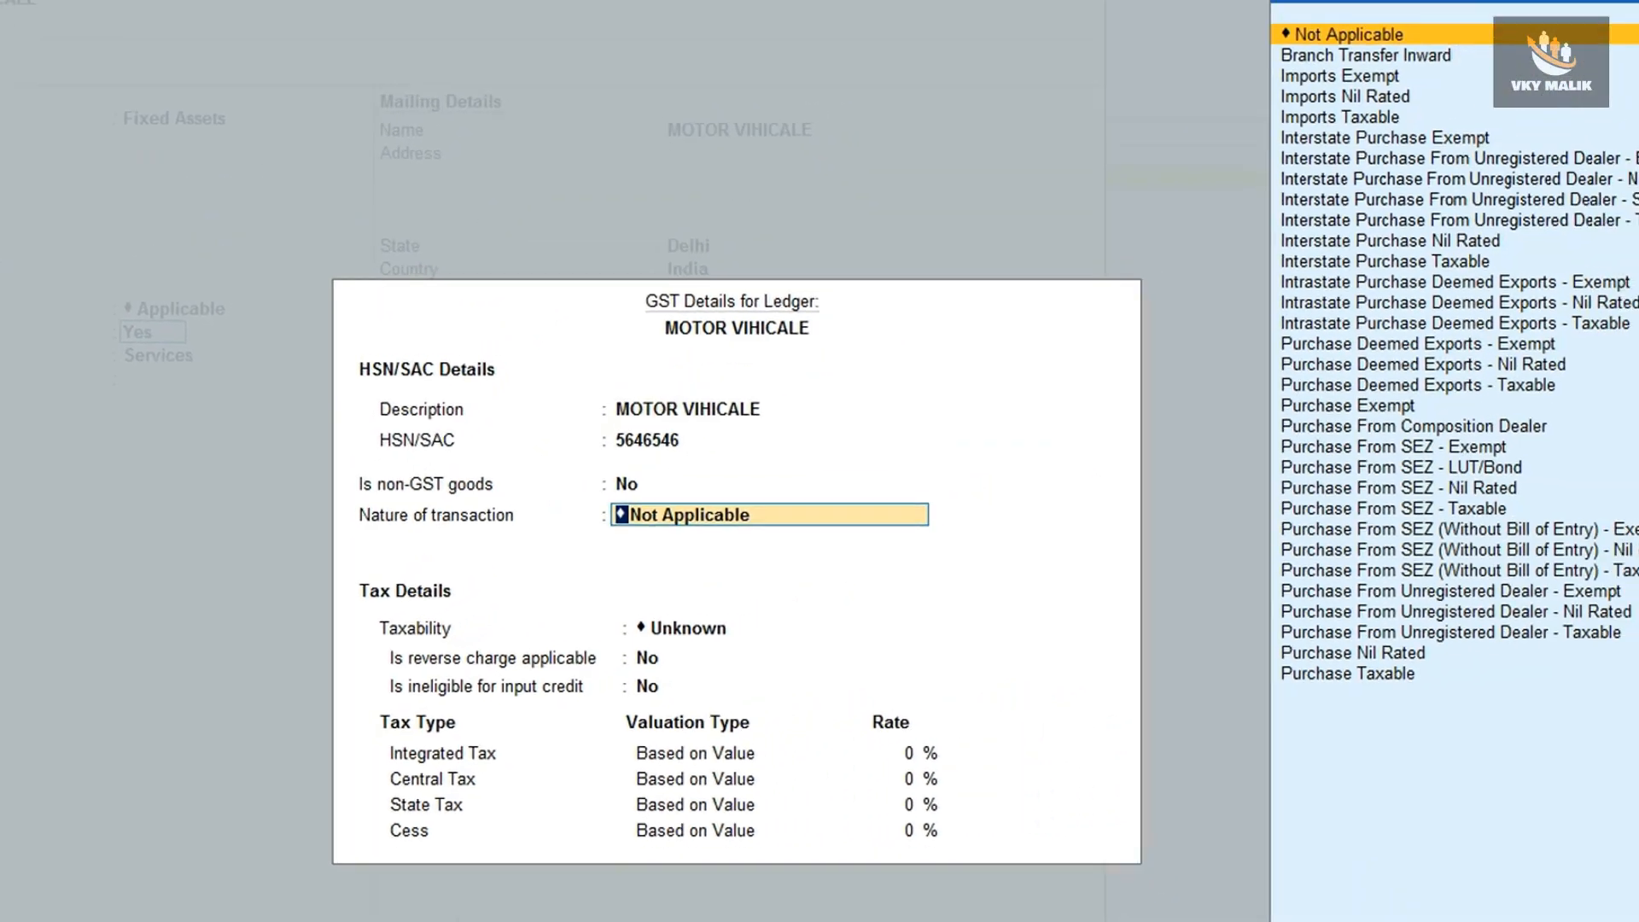
Step: Set the nature of transaction to Purchase Taxable and mark the ledger as ineligible for input credit
text(PURCHASE T)
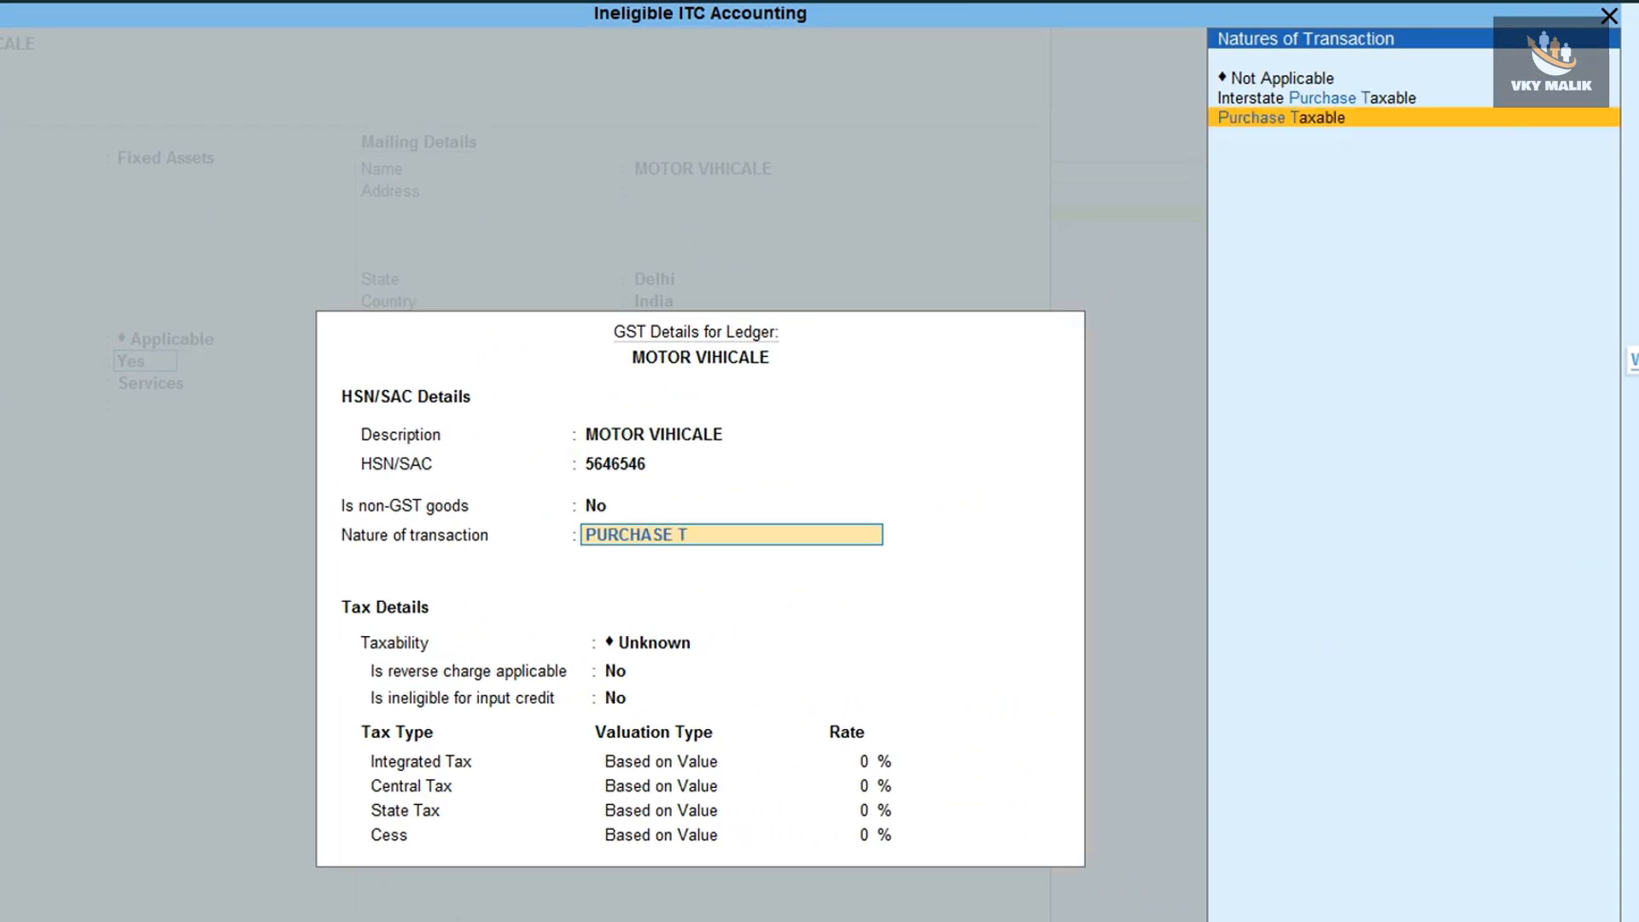
text(A)
key(Return)
key(Return)
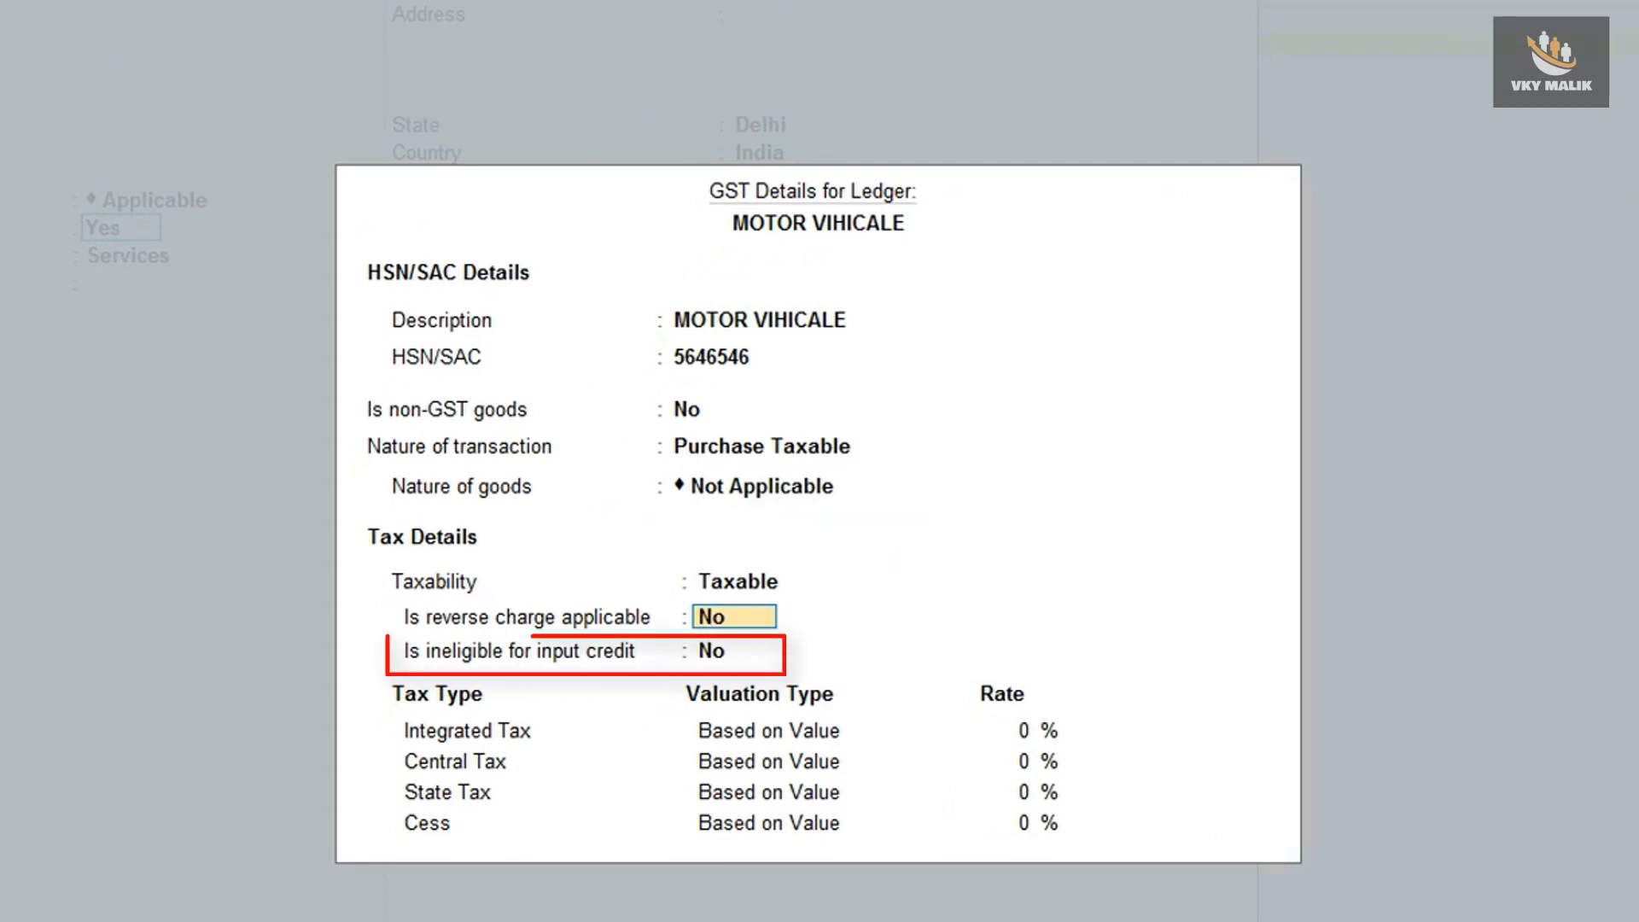
key(Return)
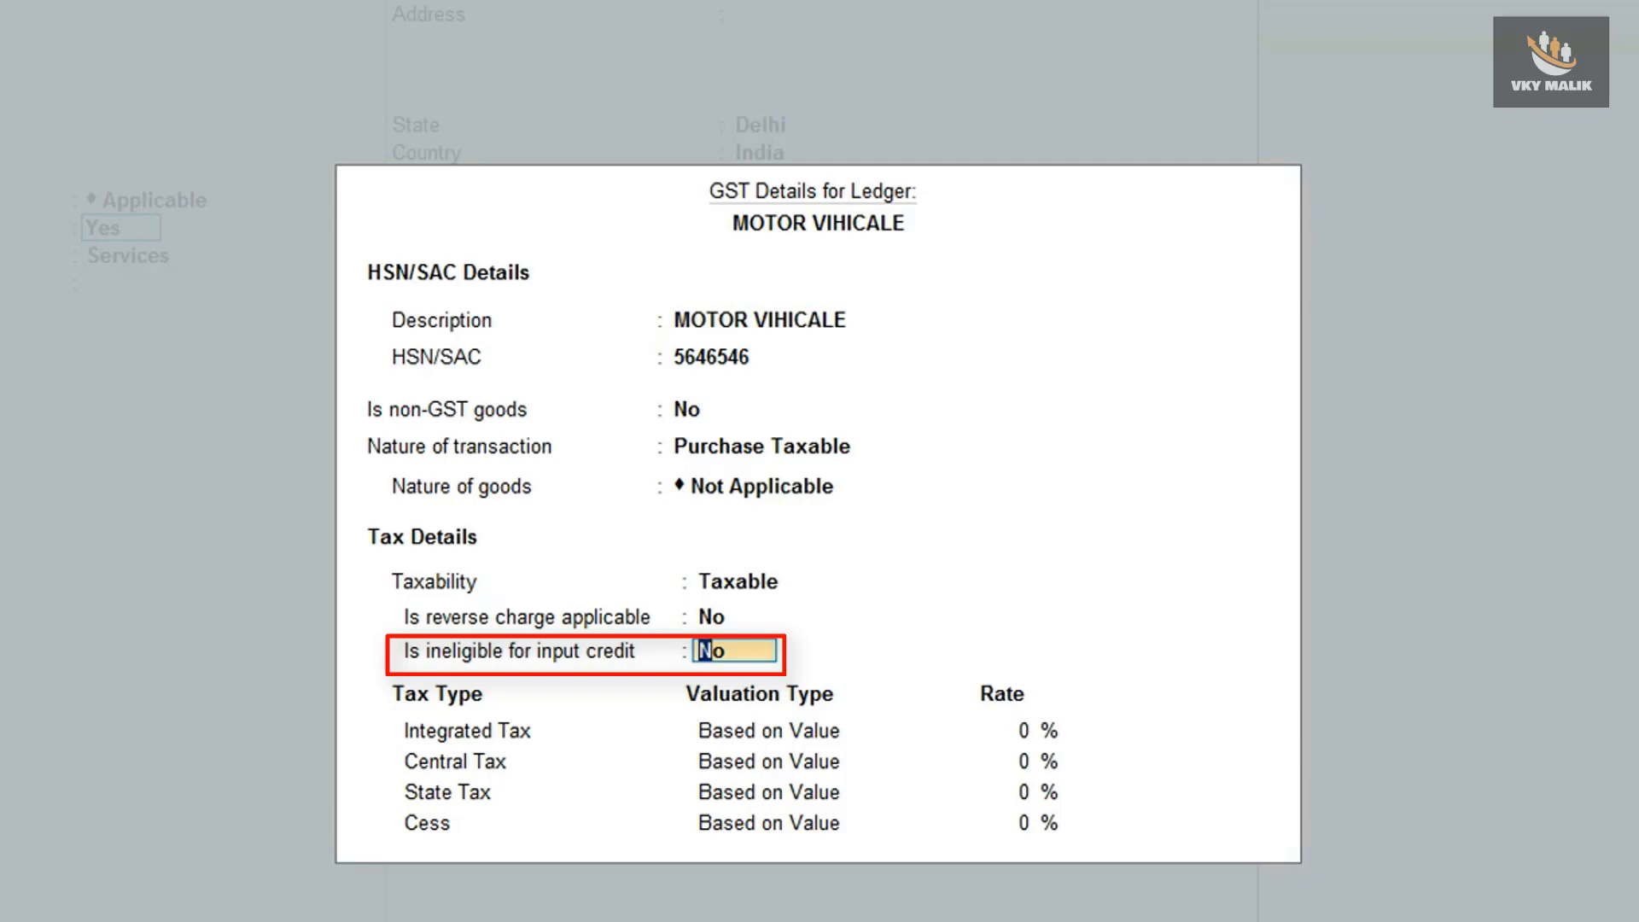
key(y)
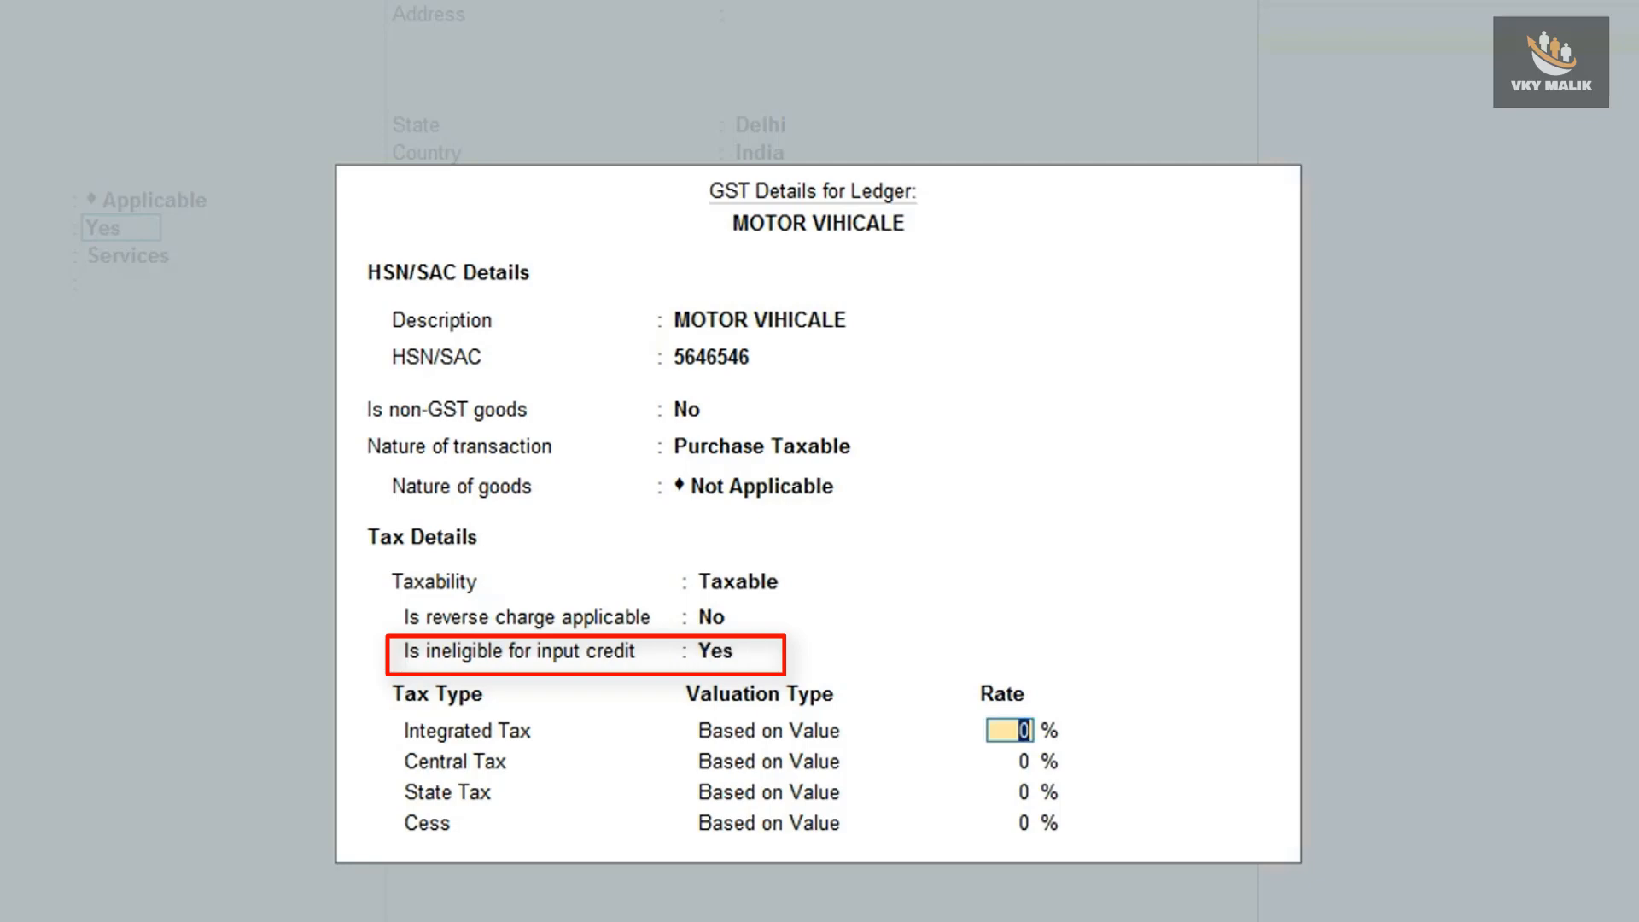
Step: Check the Set Ineligible Input Credit option in the GST details configuration
key(F12)
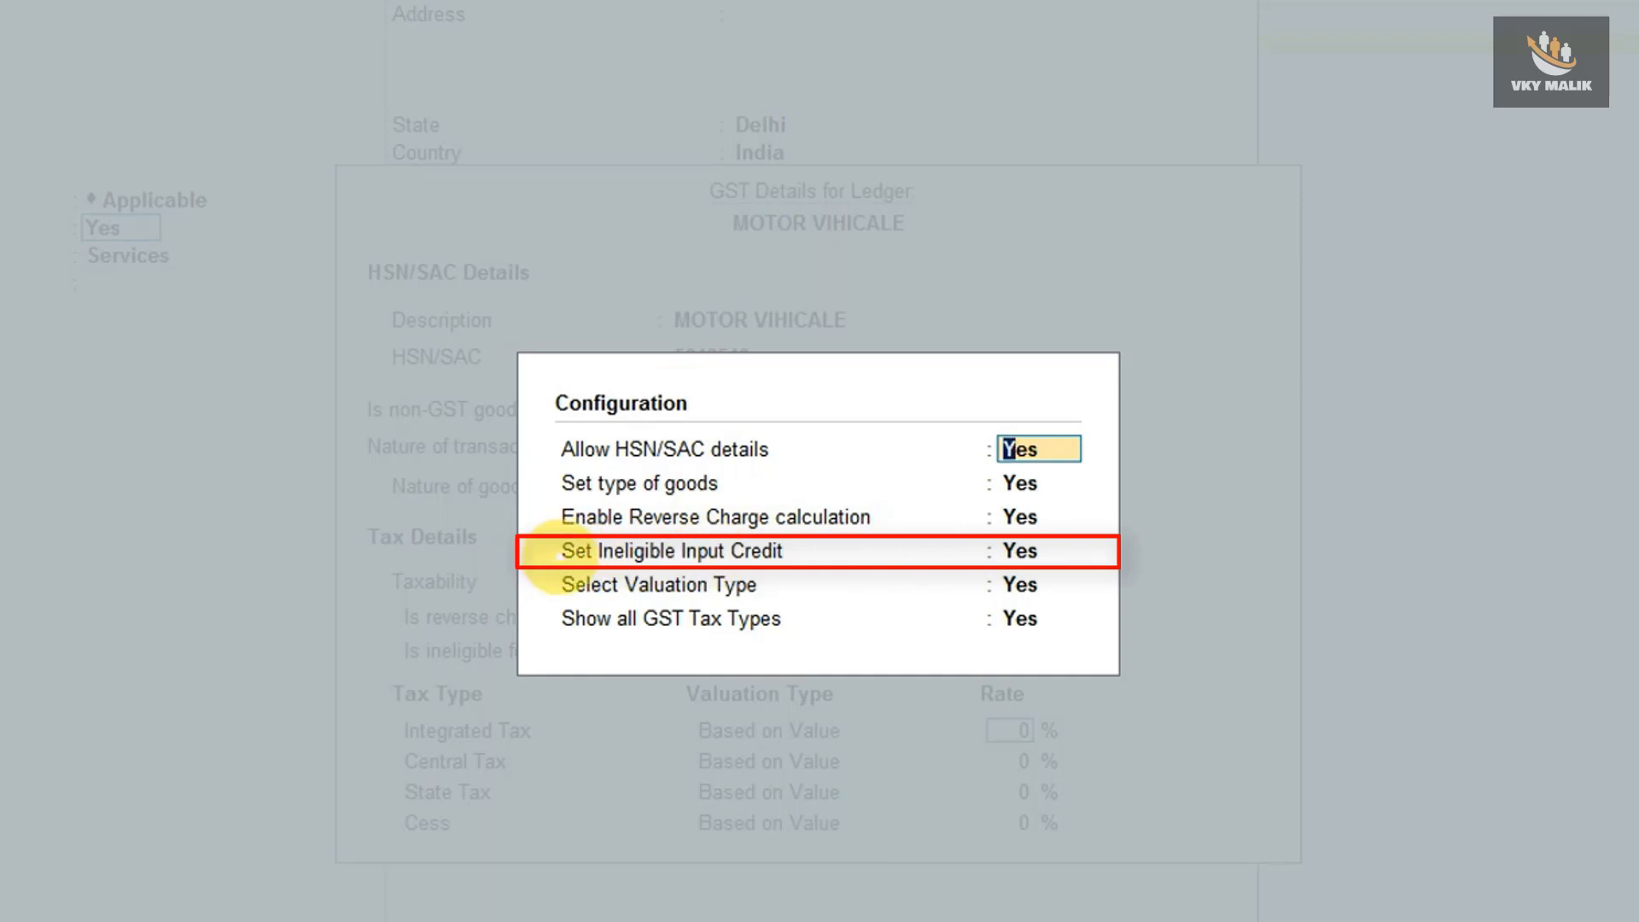
click(1031, 555)
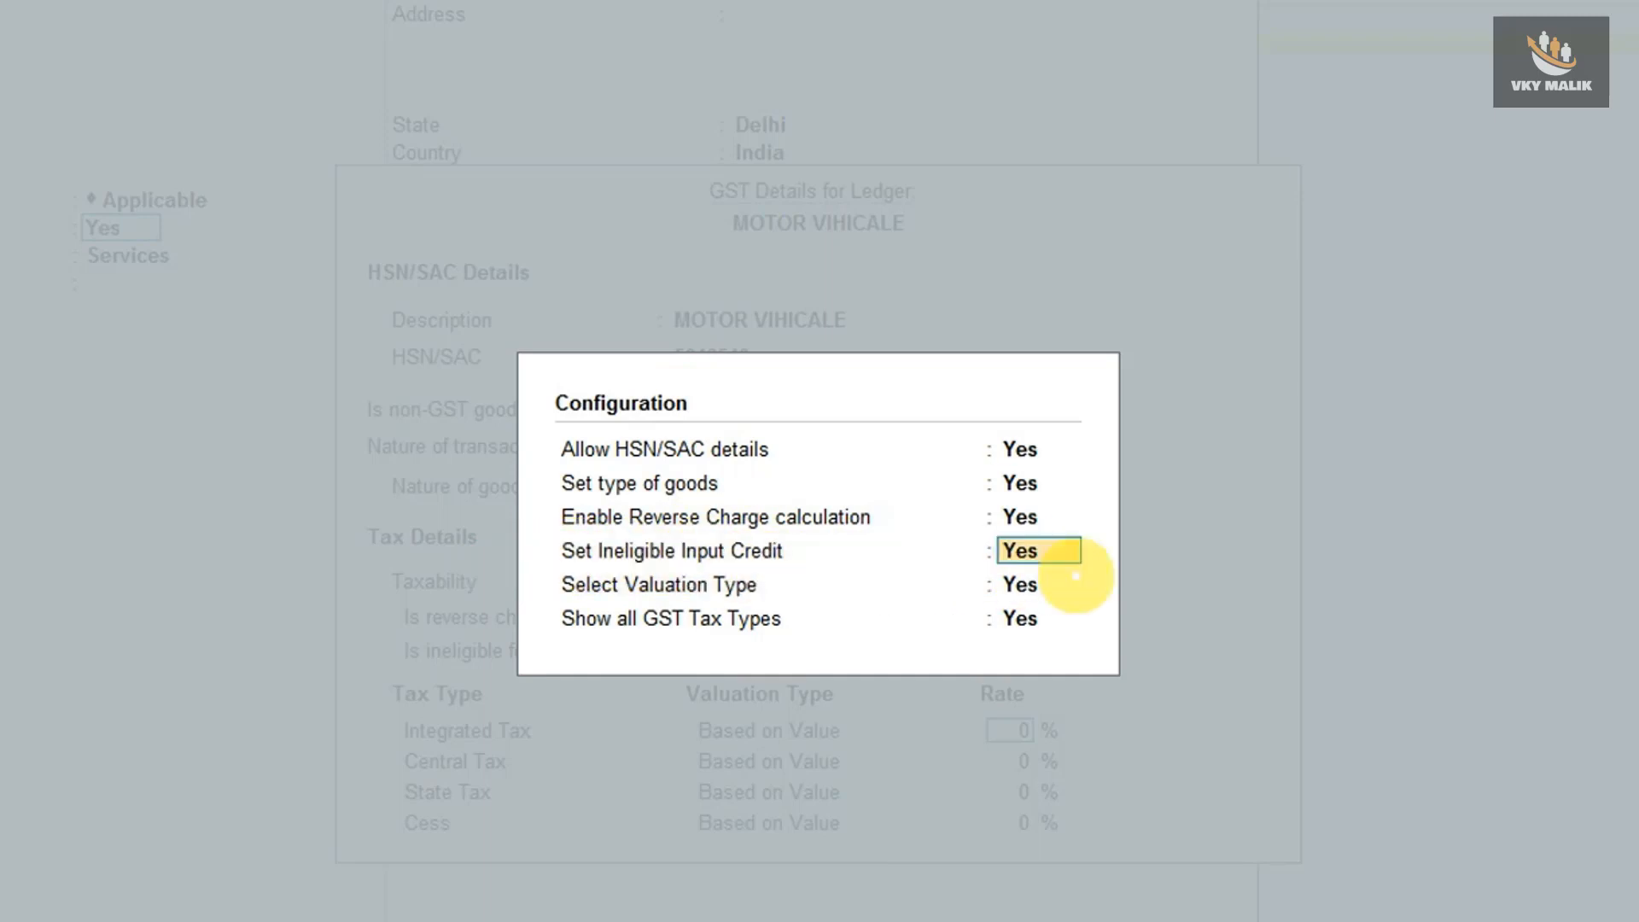
key(Escape)
key(Escape)
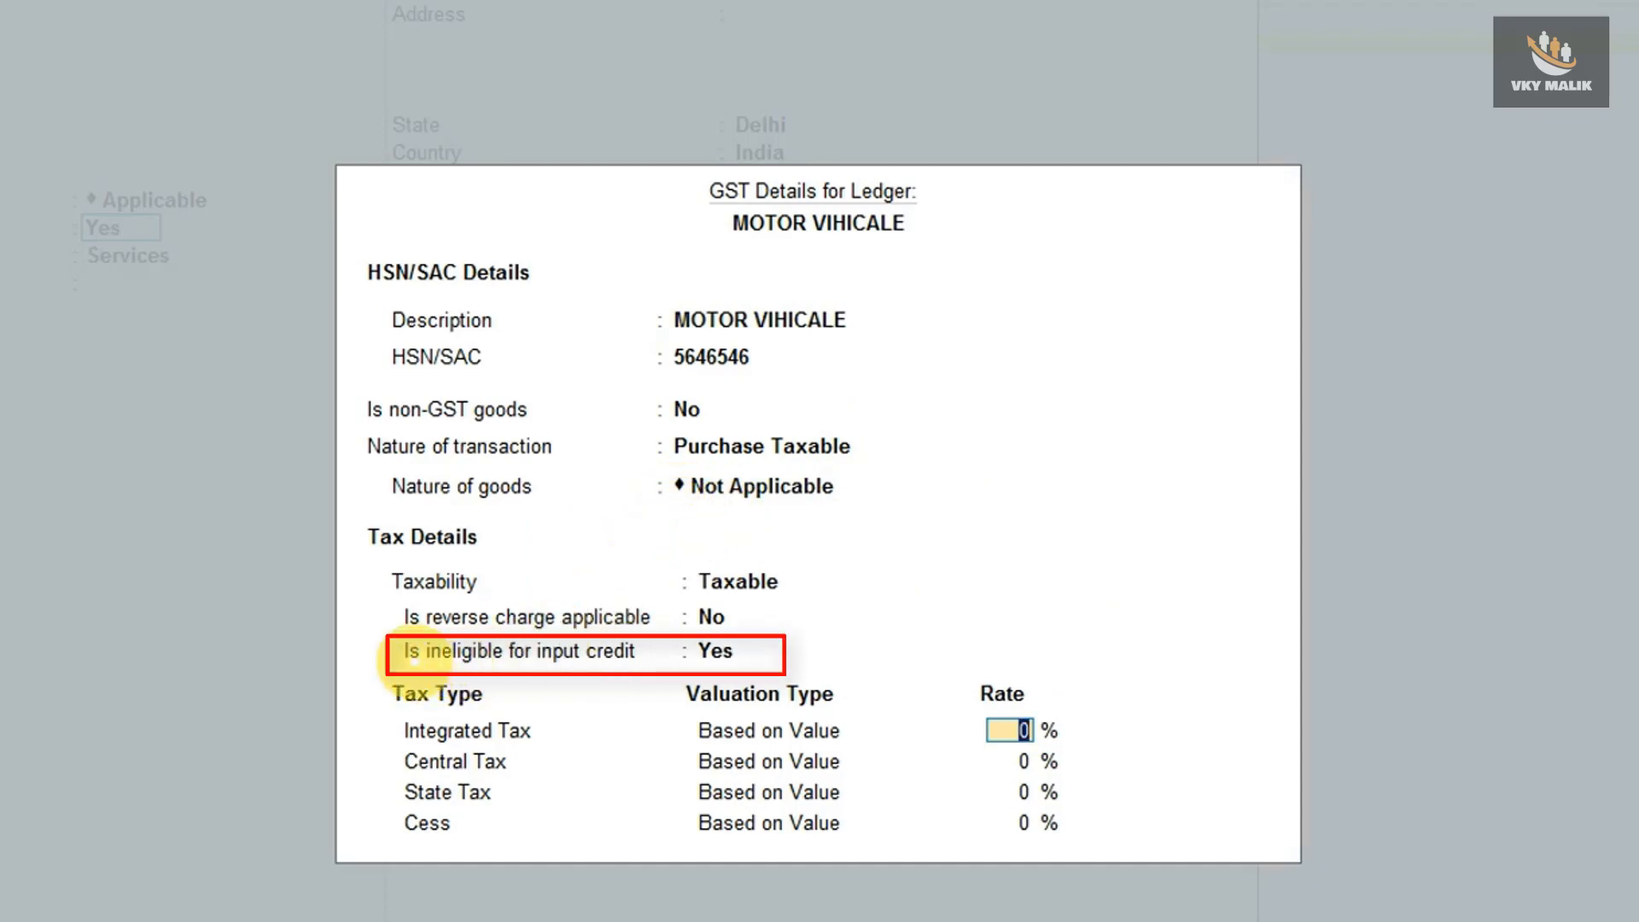
Step: Set the integrated tax rate to 18% and accept the ledger's GST details
click(715, 652)
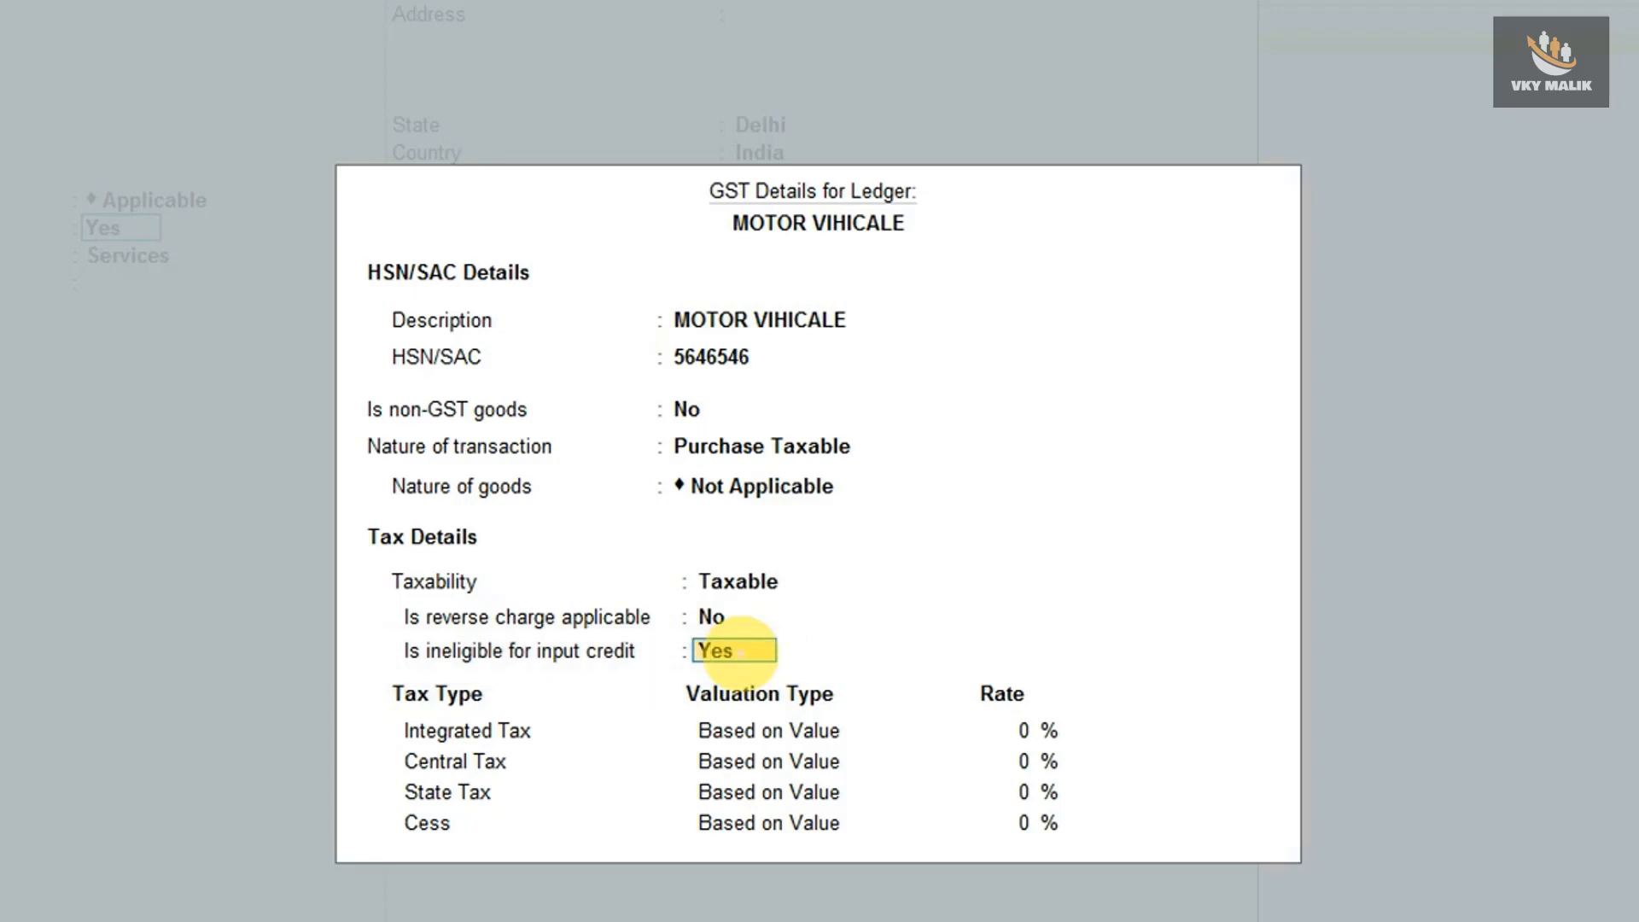
key(Return)
text(18)
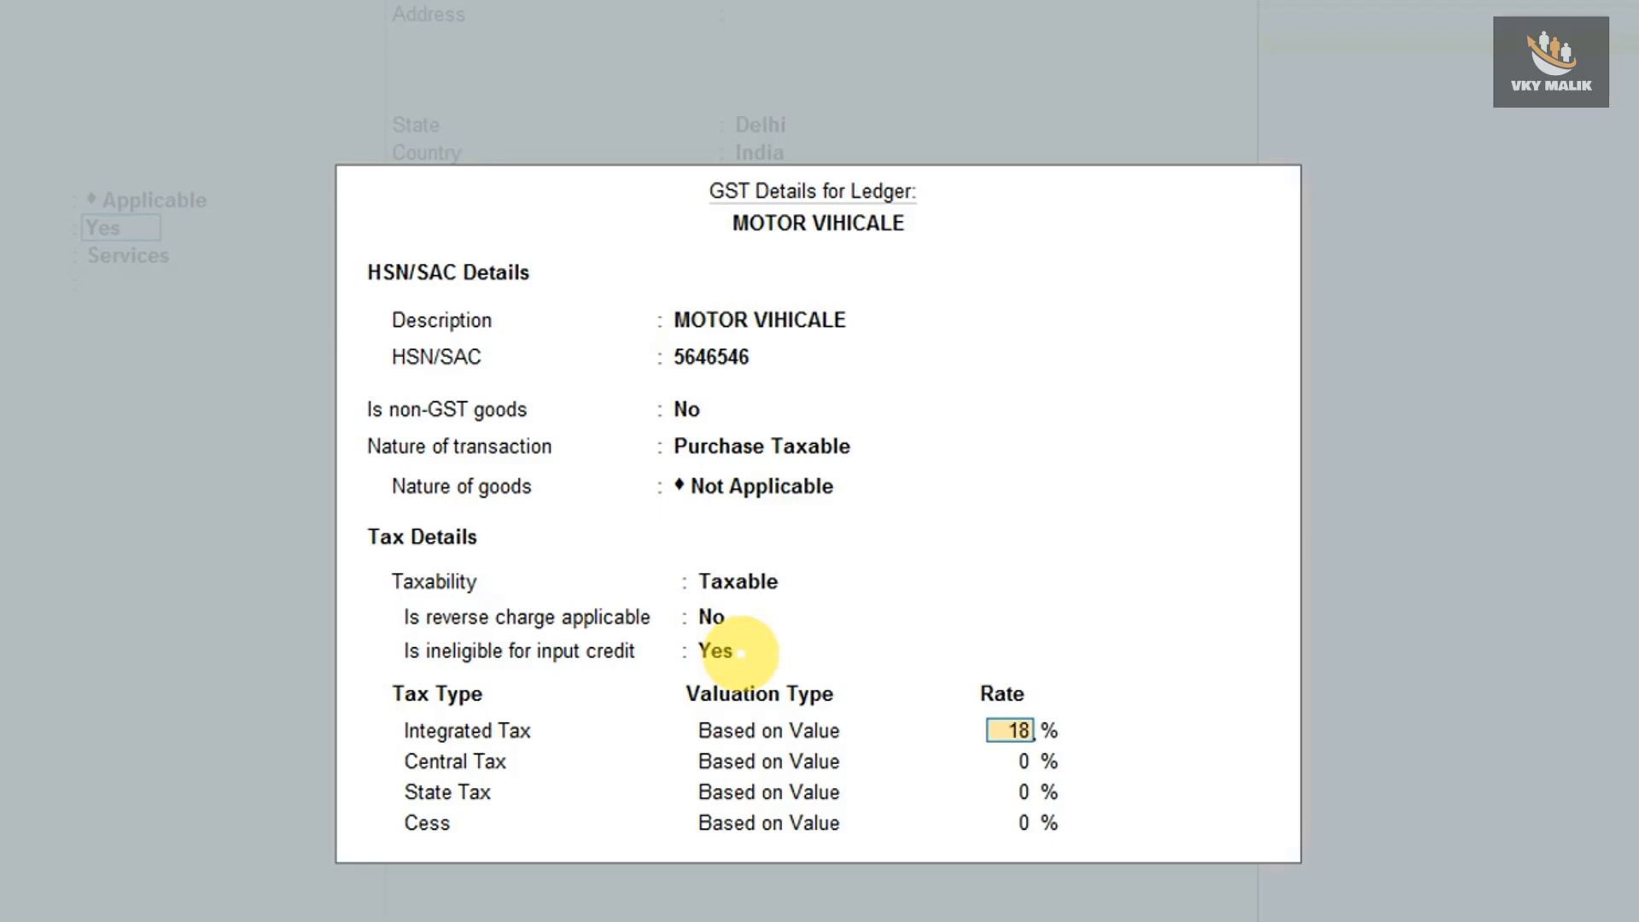
key(Return)
key(Return)
key(Return)
key(Return)
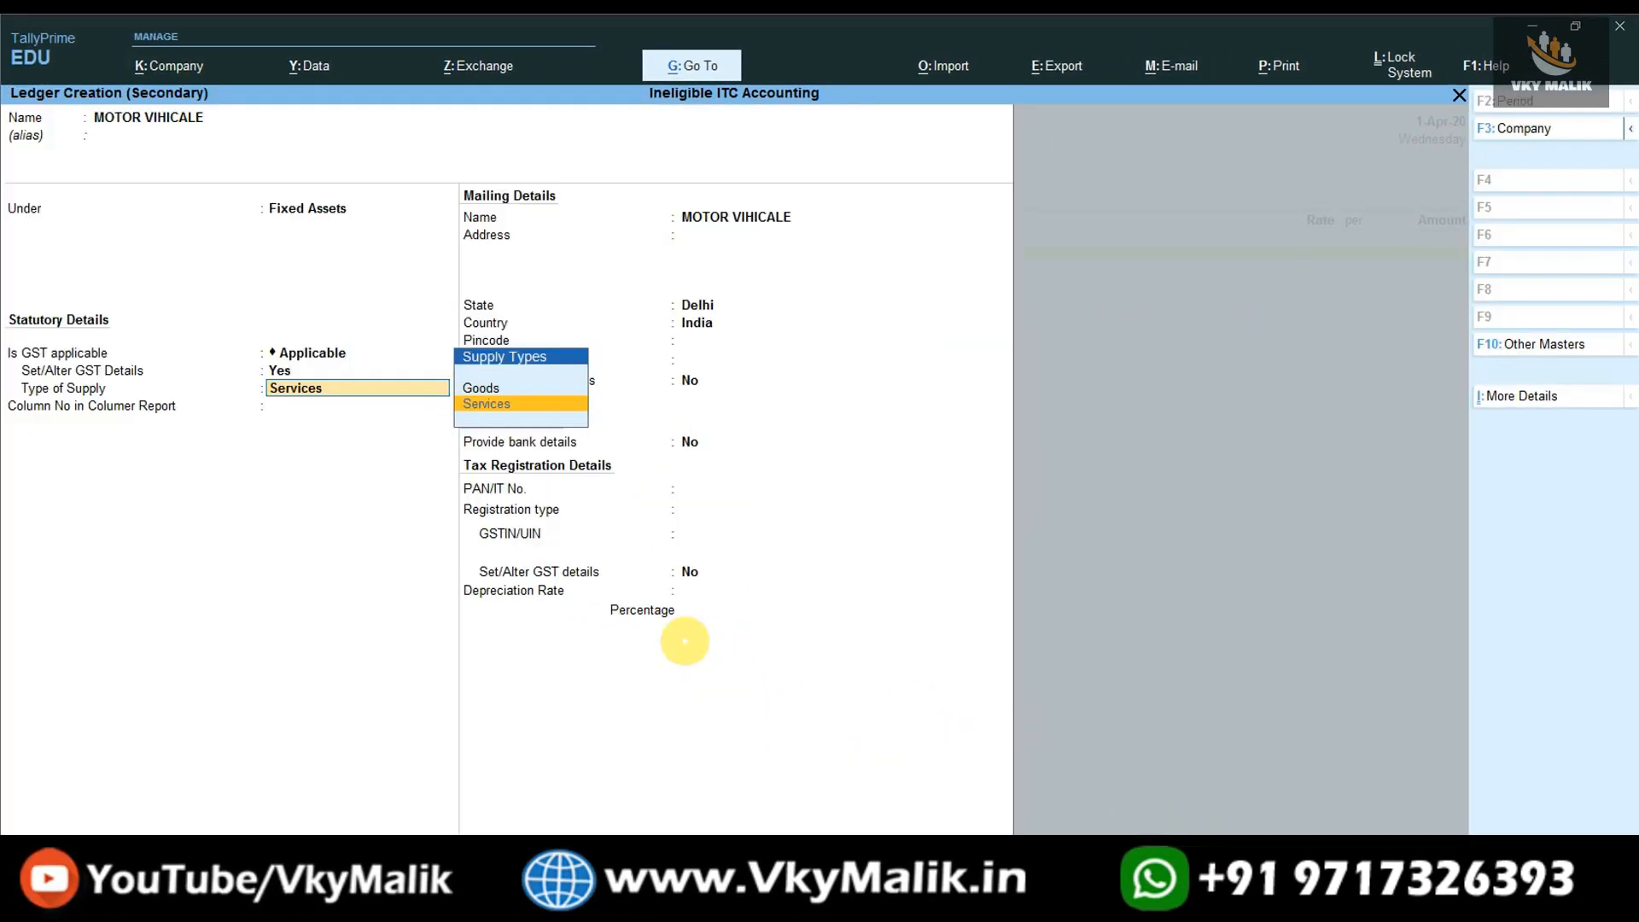
Step: Set the type of supply to Goods and save the MOTOR VIHICALE ledger
key(Up)
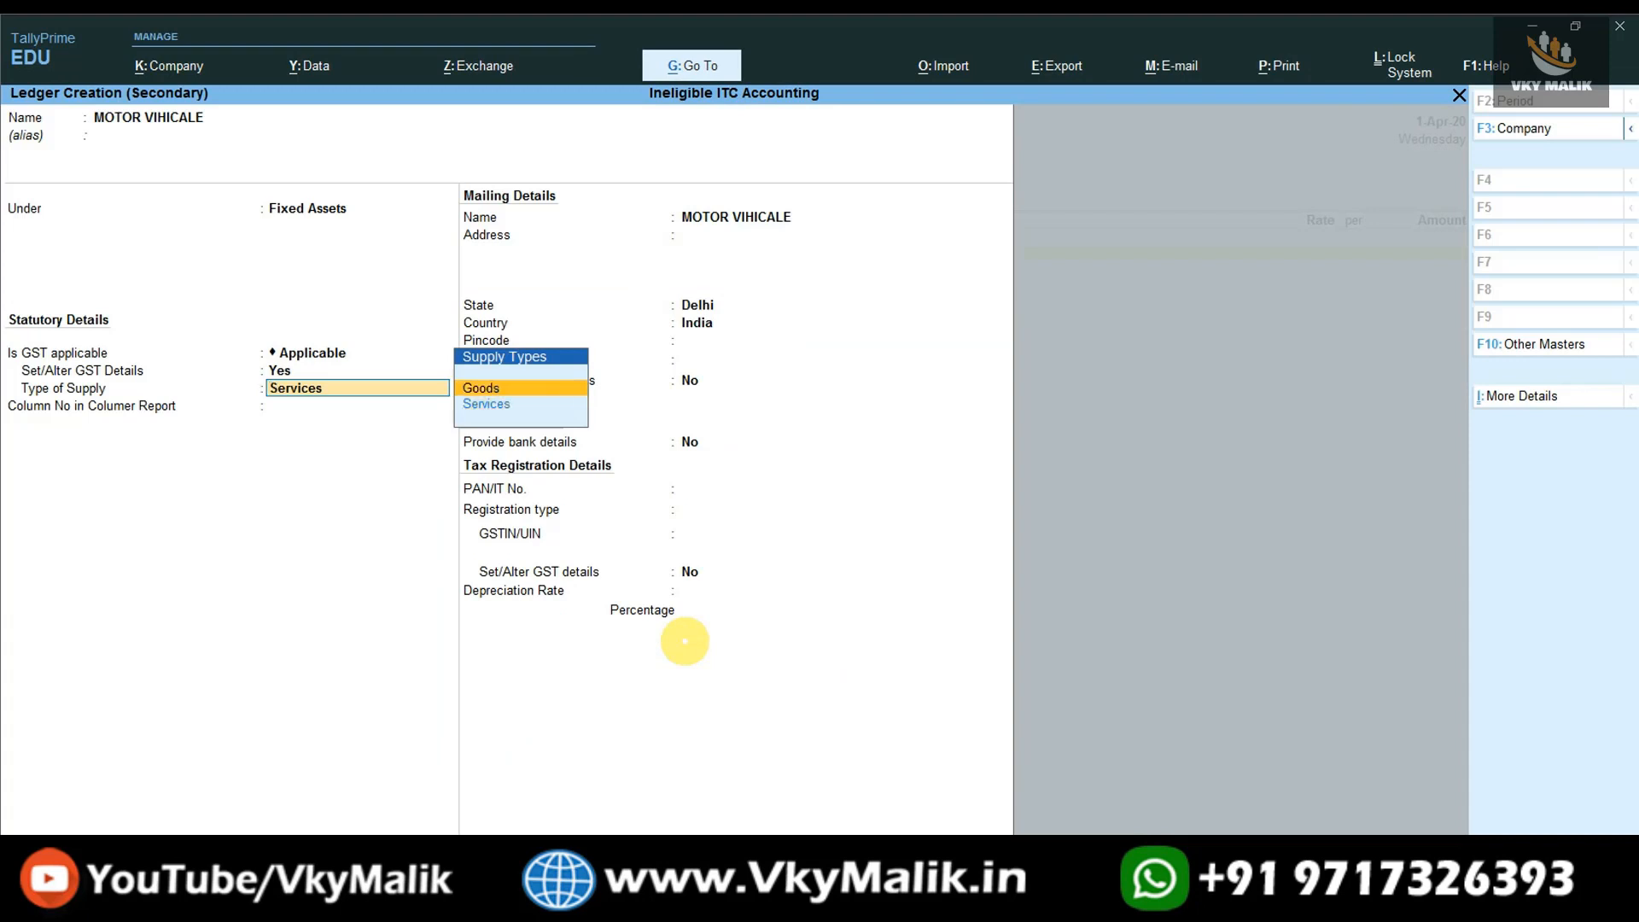
key(Return)
key(Return)
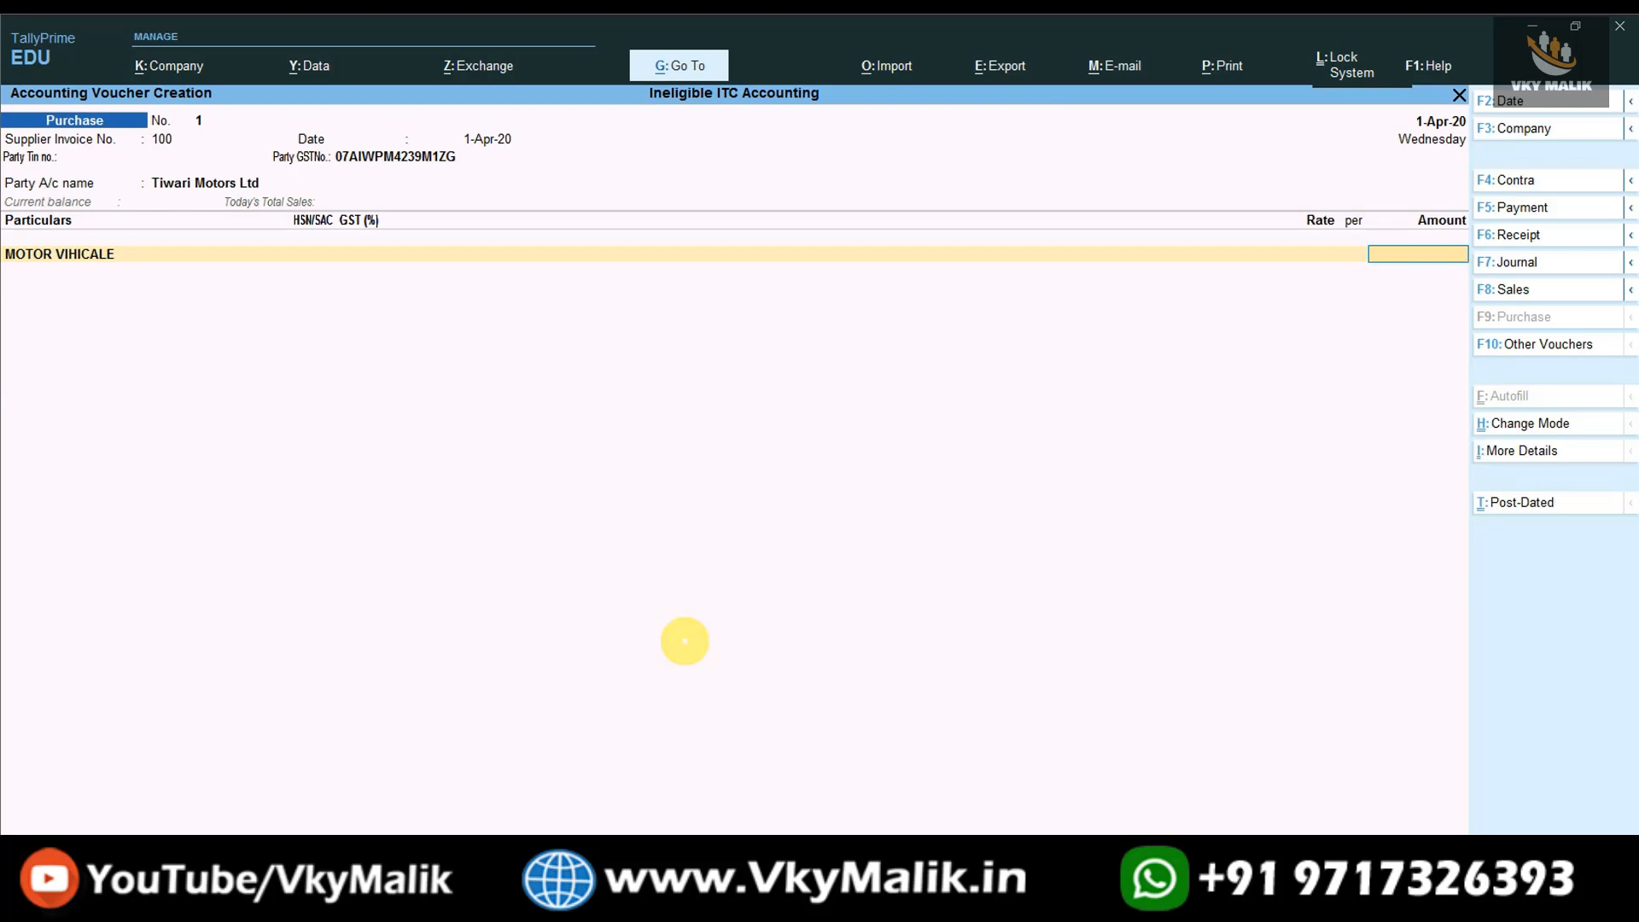
Step: Enter 100000 as the MOTOR VIHICALE amount and add the CGST and SGST ledgers with their calculated tax amounts
text(100000)
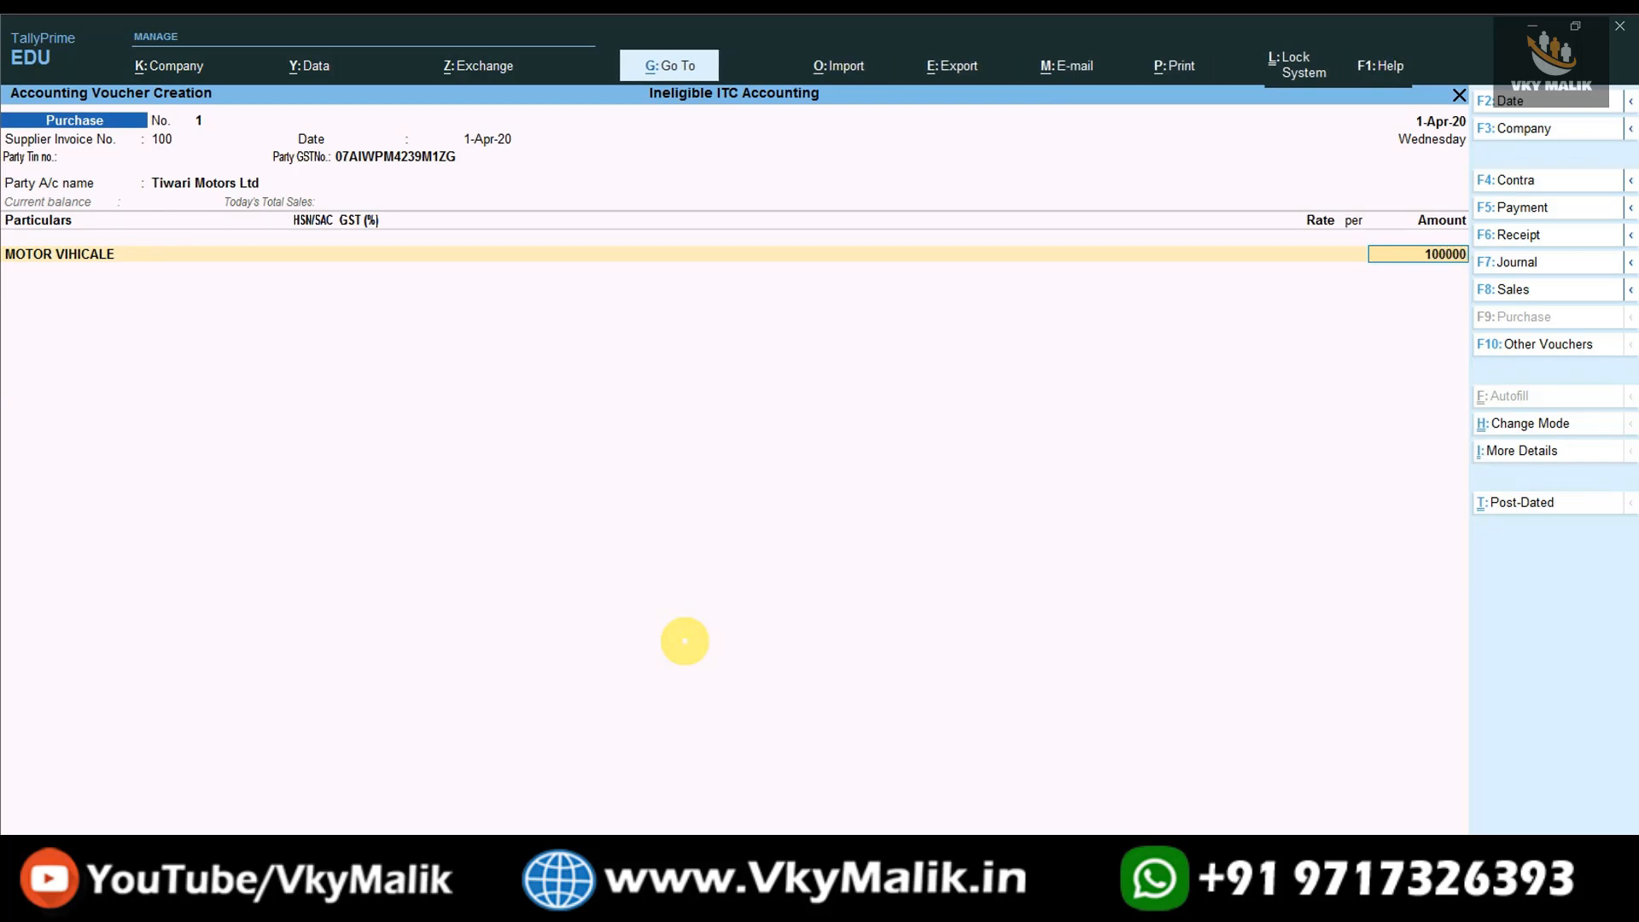
key(Return)
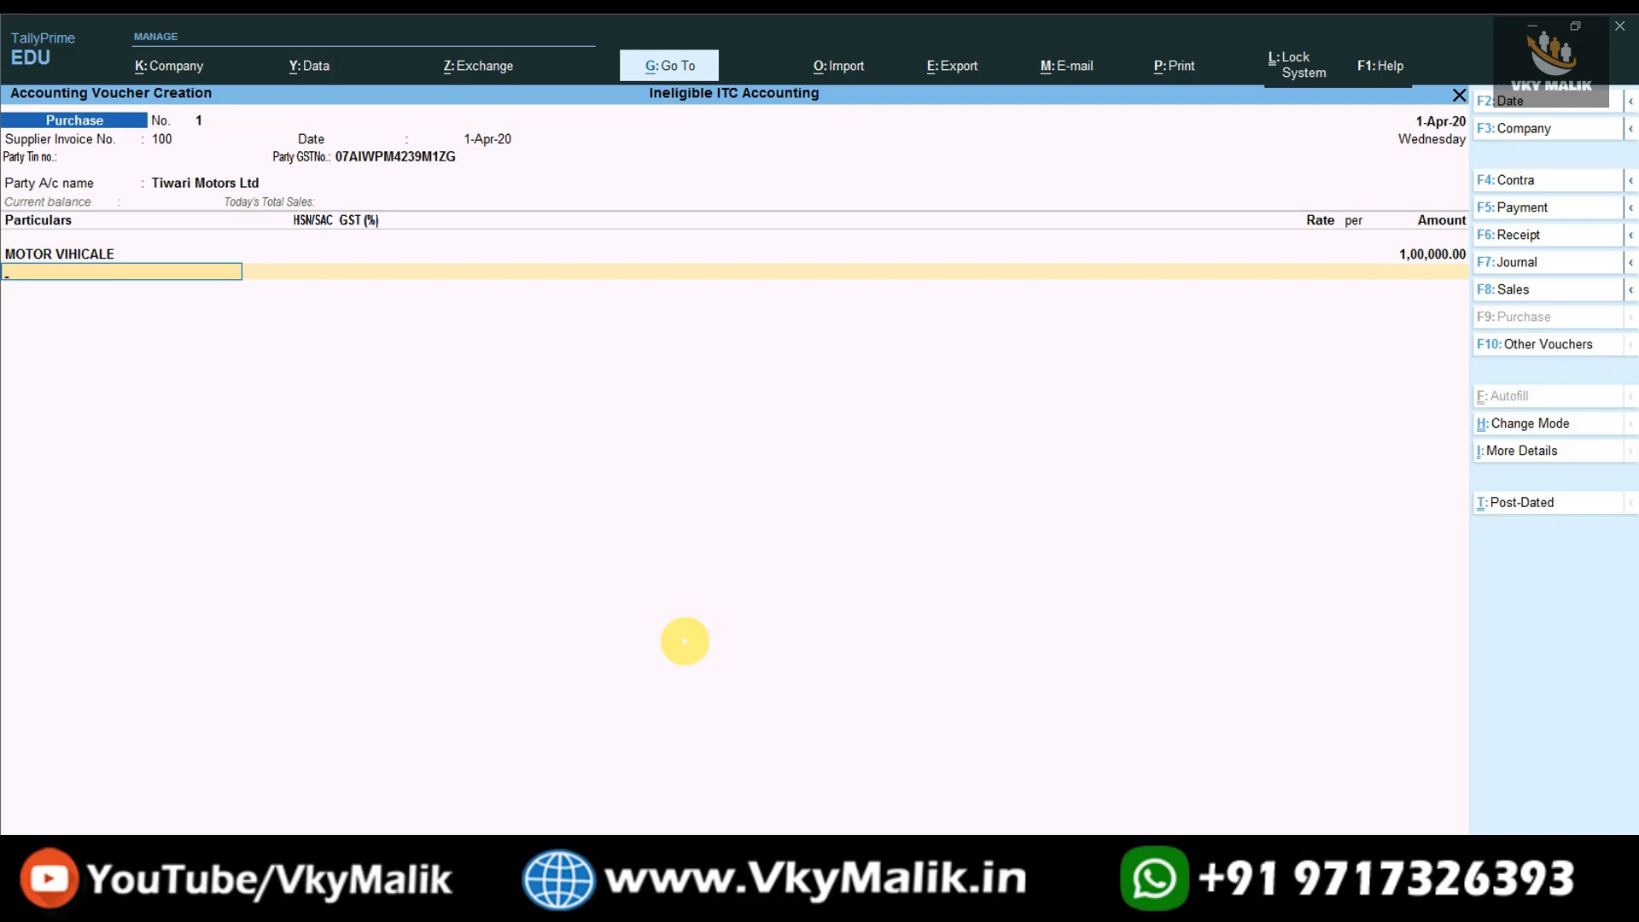
text(CG)
key(Return)
key(Return)
text(SG)
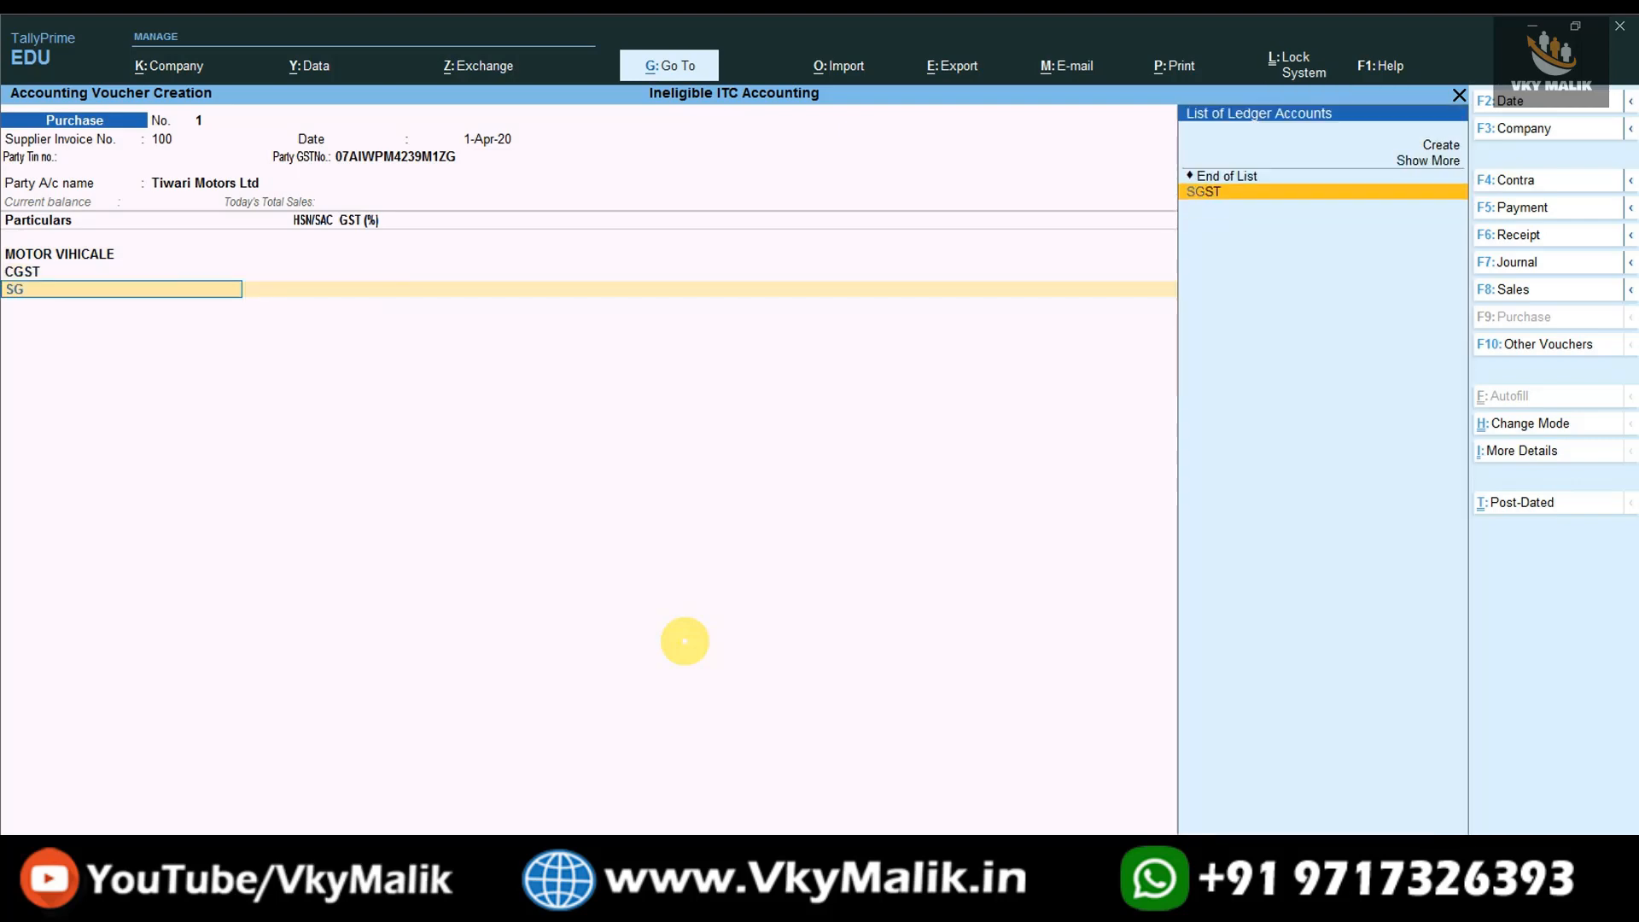
key(Return)
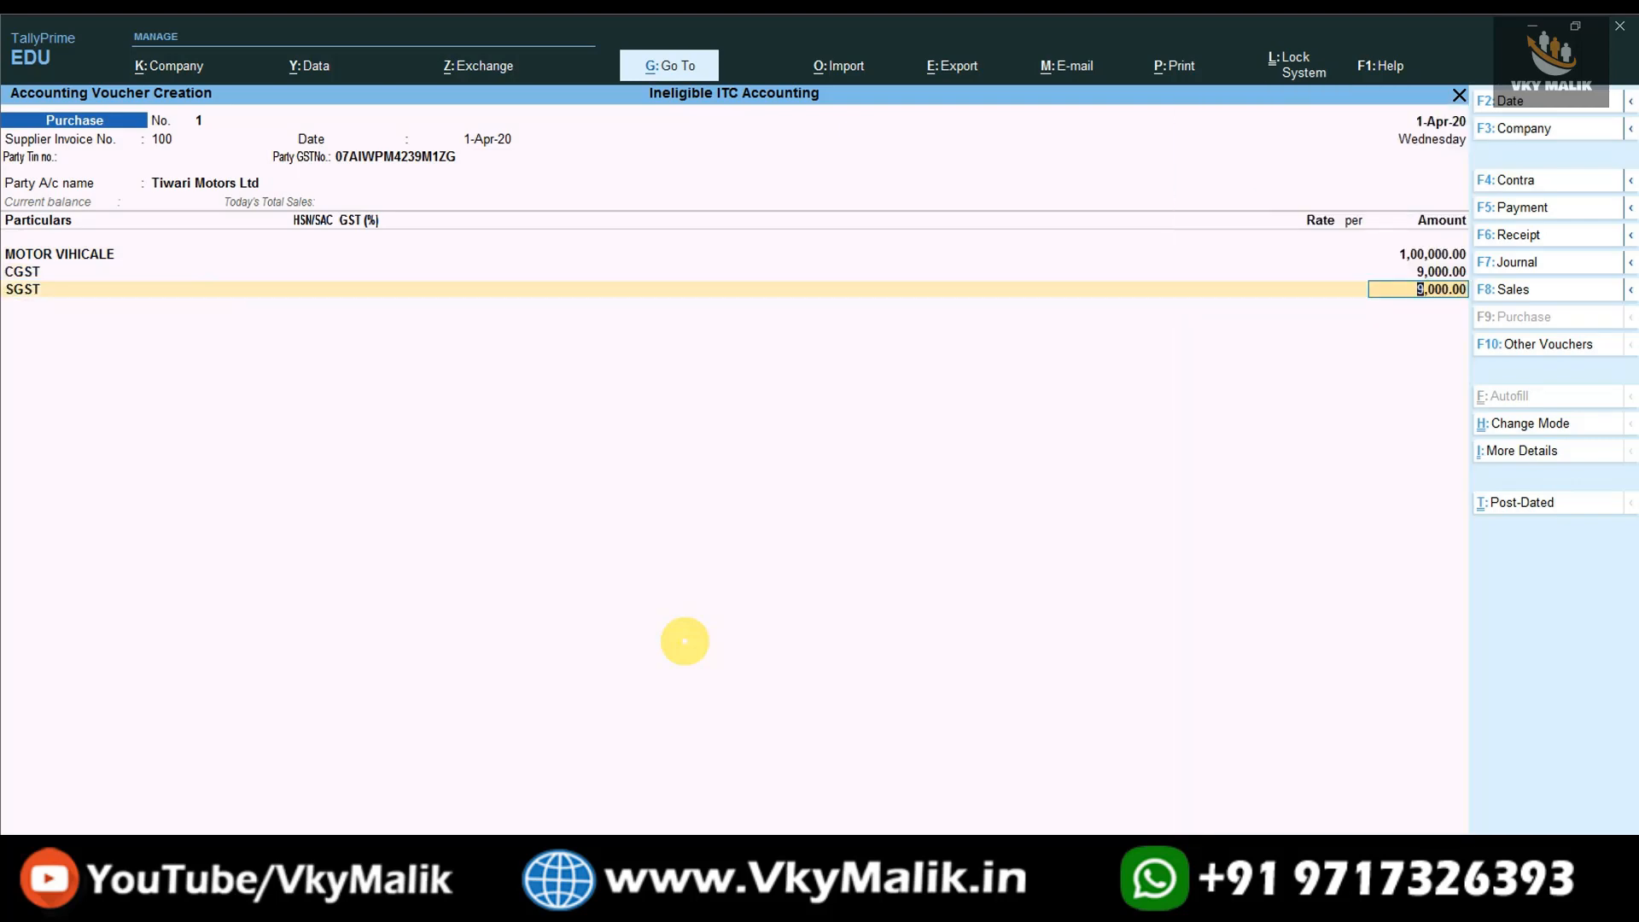
key(Return)
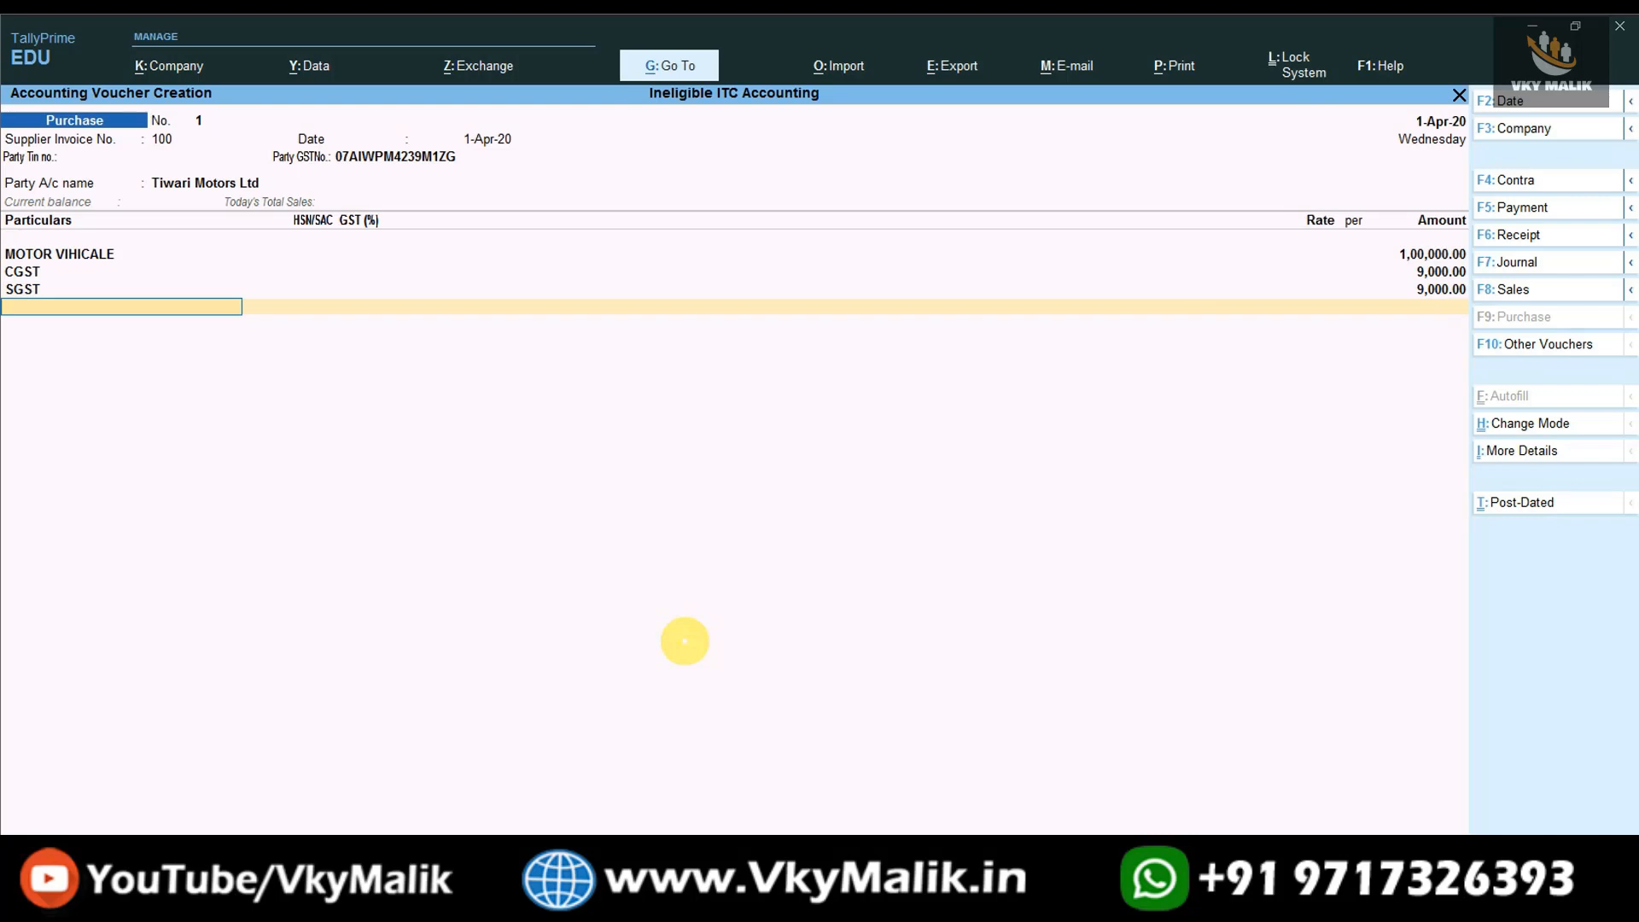
key(Return)
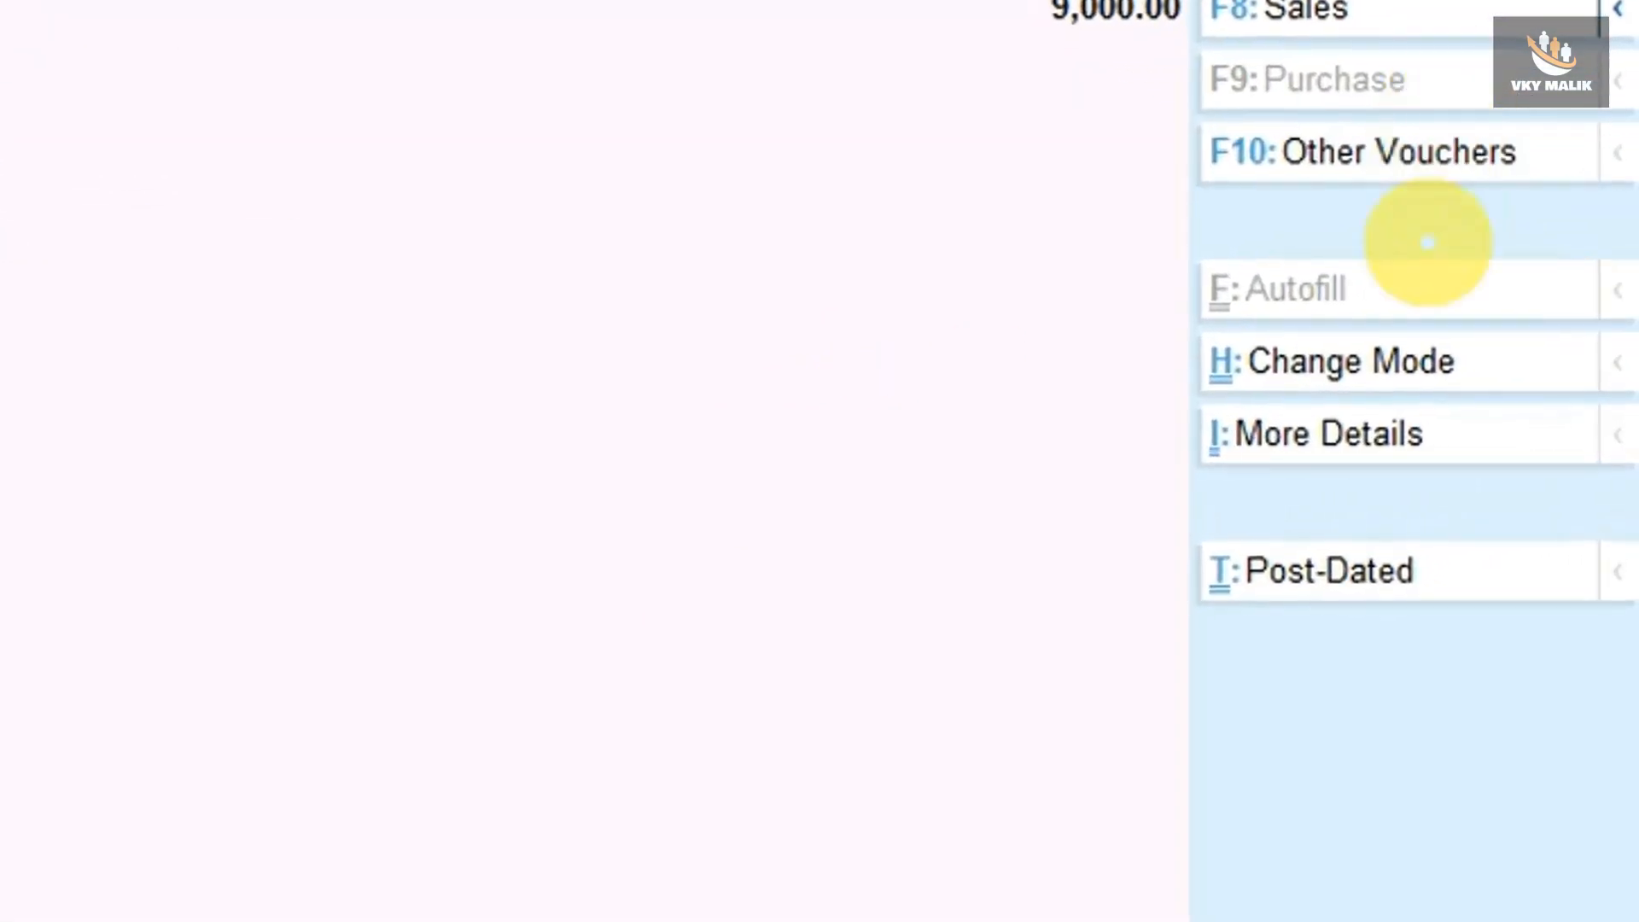
Step: Open the GST - Tax Analysis from the purchase voucher's additional details
click(1348, 431)
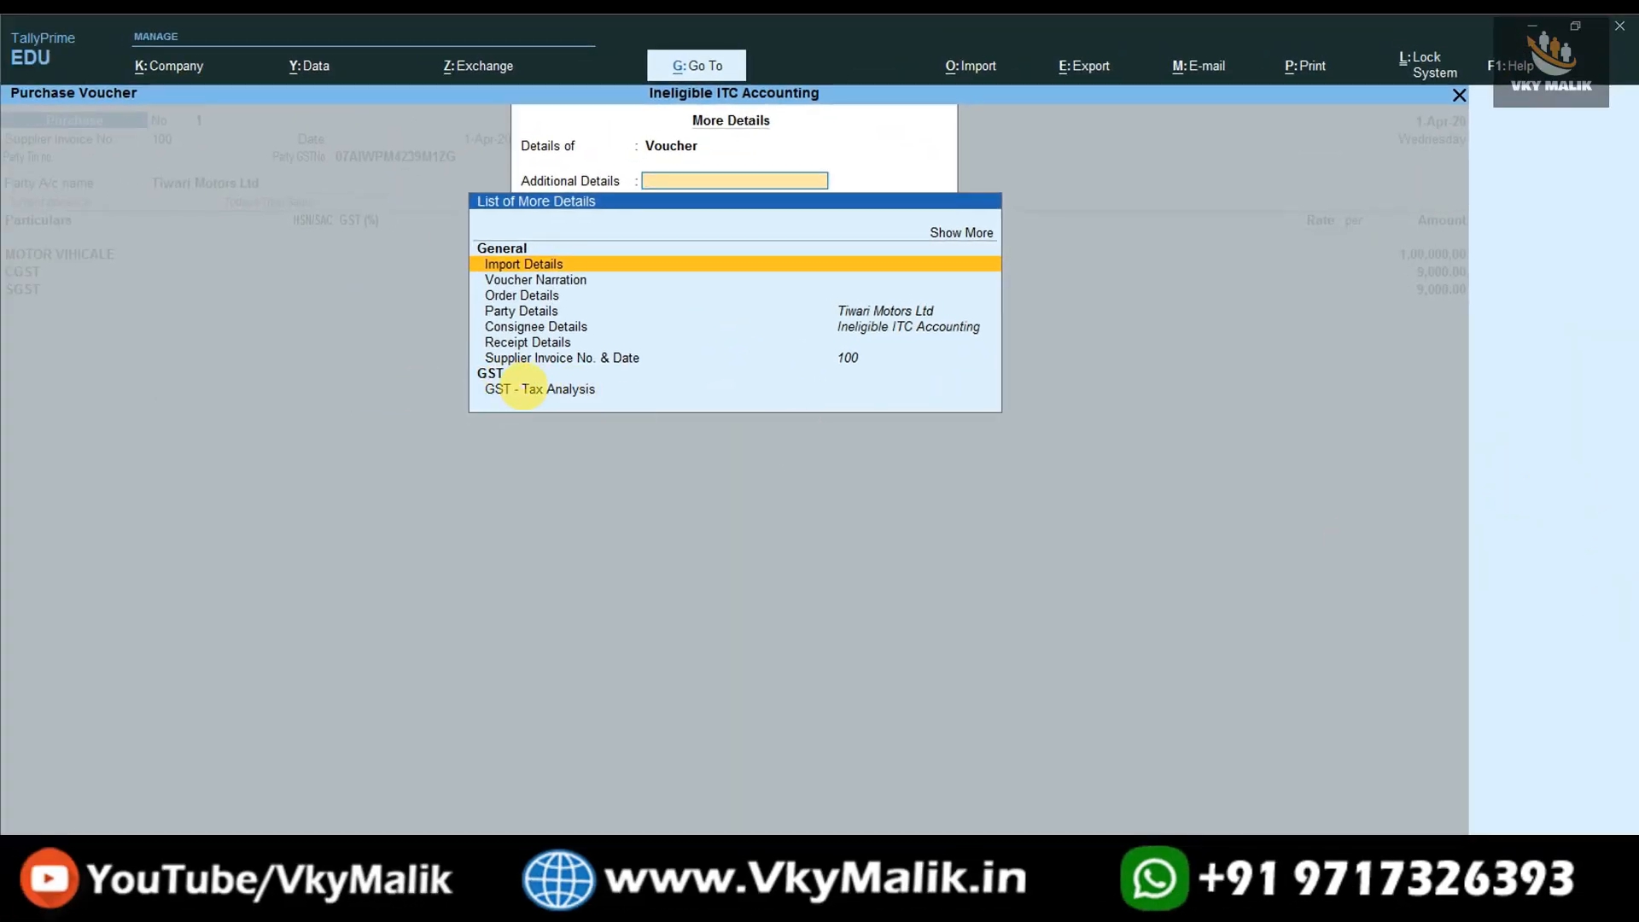
key(Down)
click(523, 389)
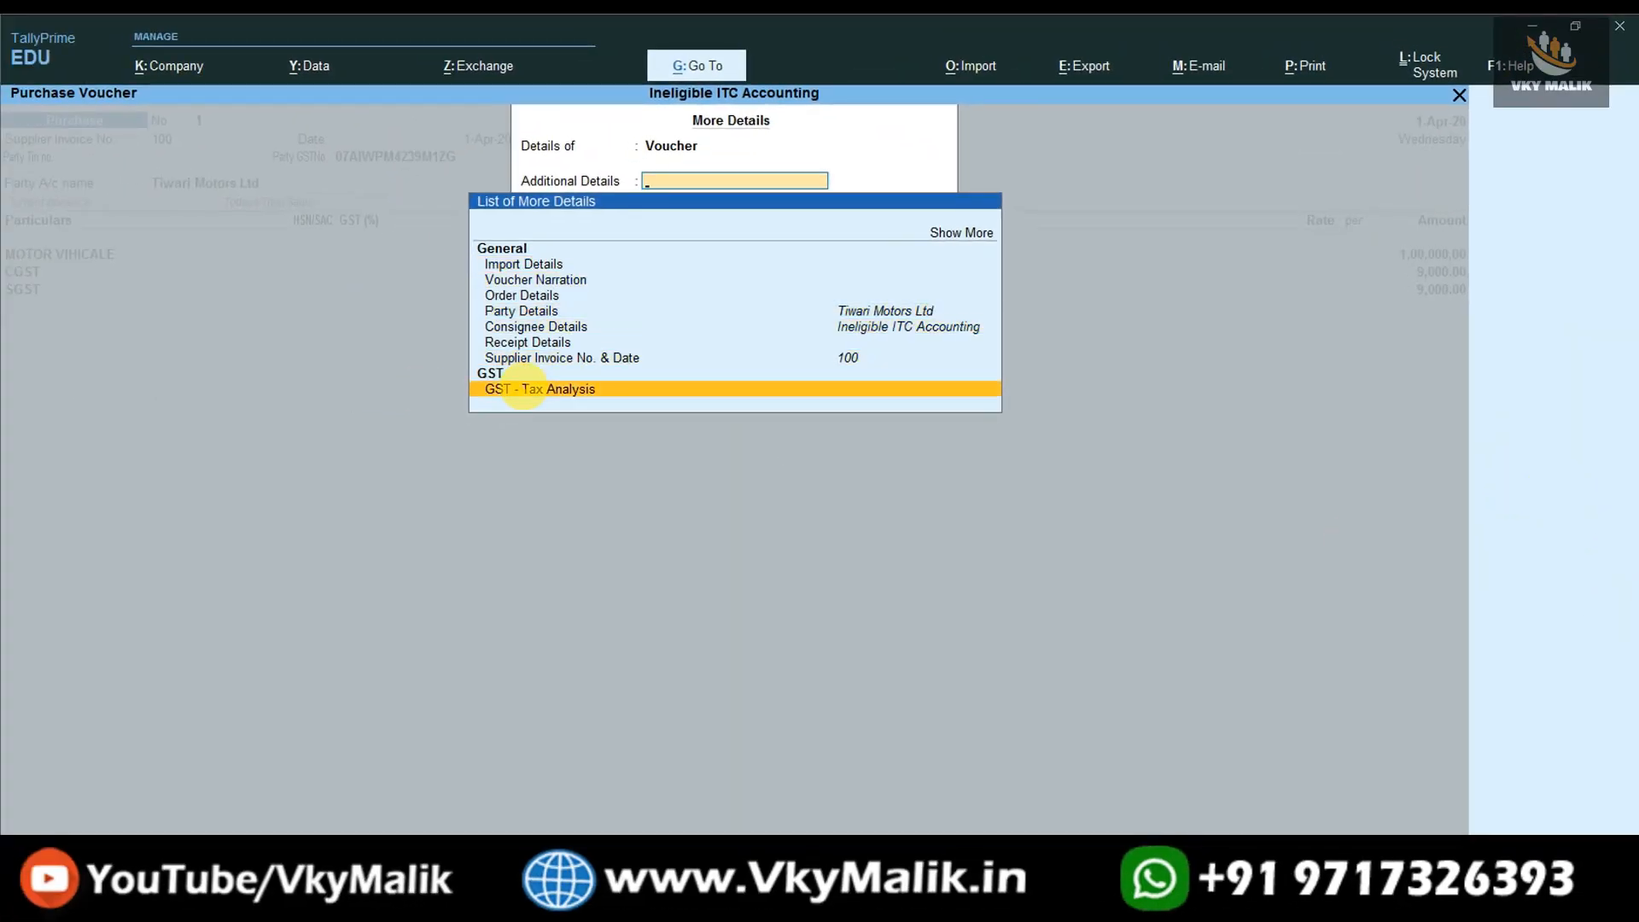
click(523, 389)
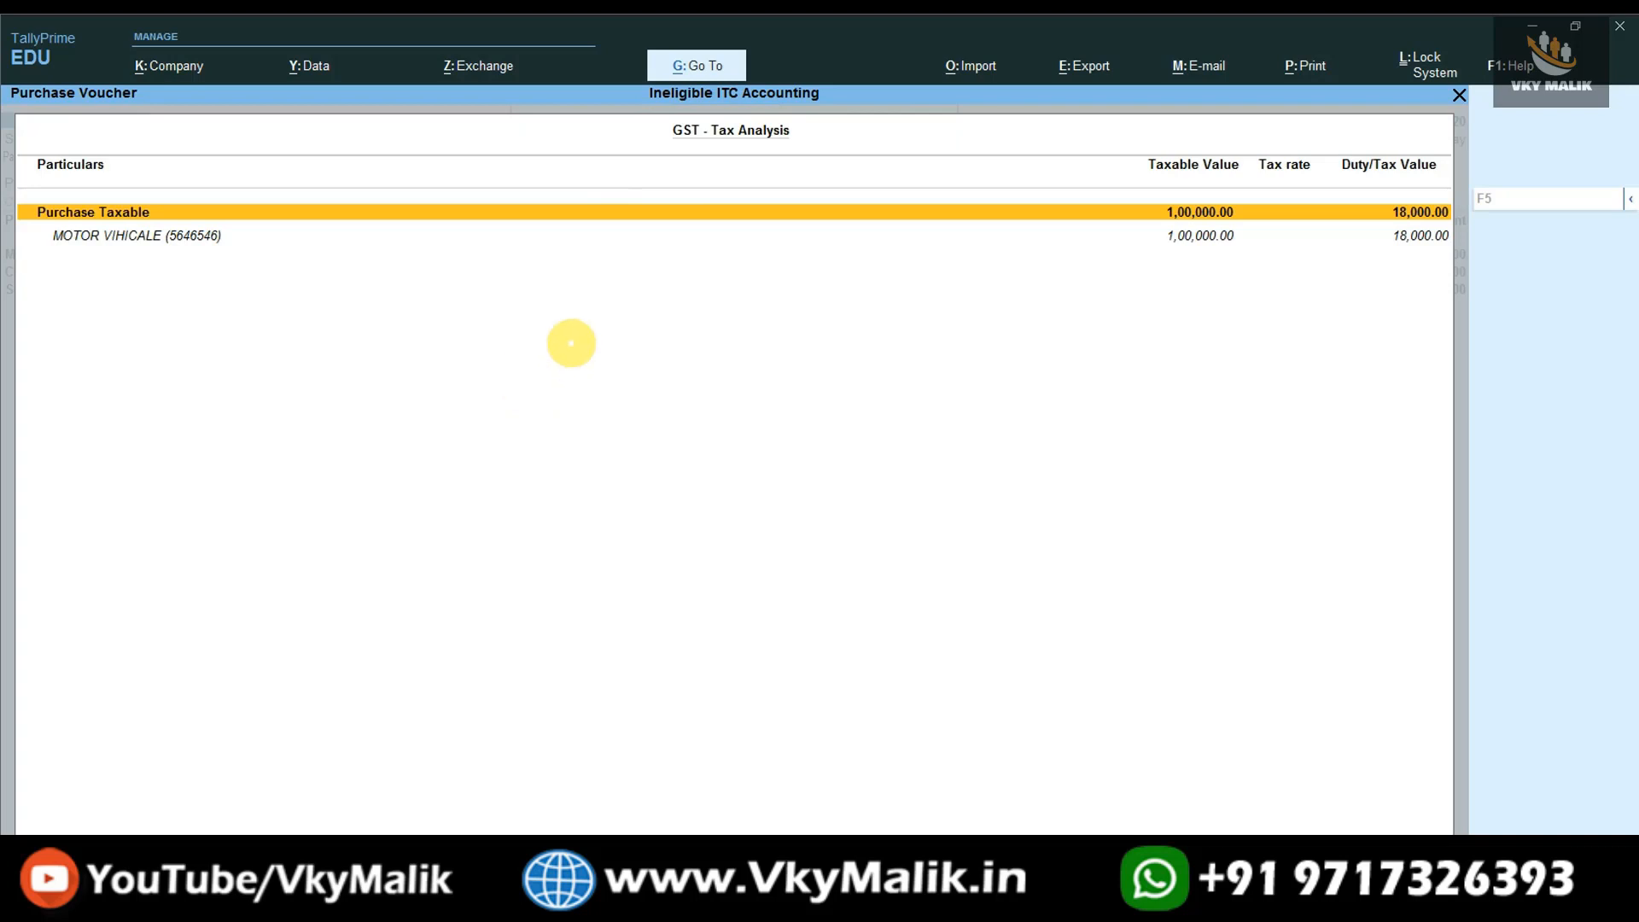